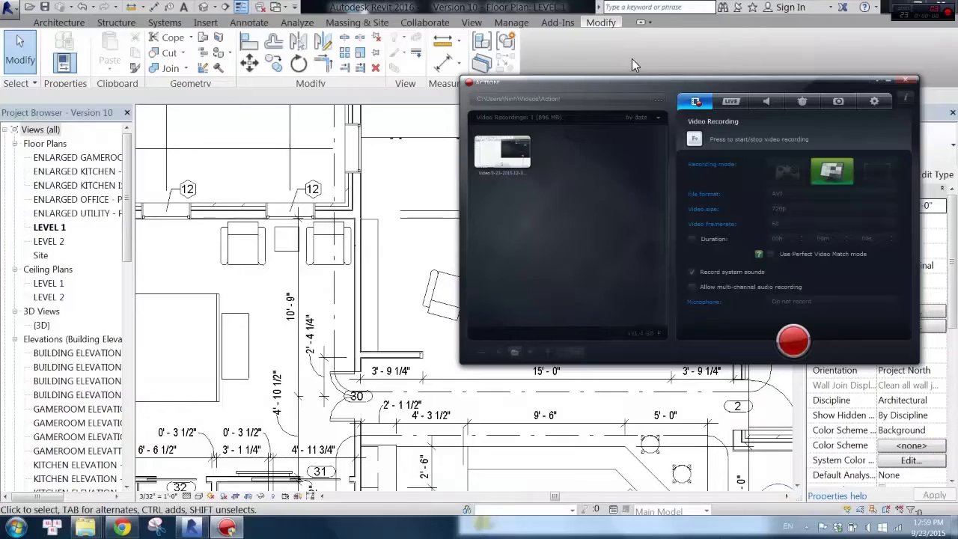
Create a new family based on the Furniture.rft template
left_click(549, 7)
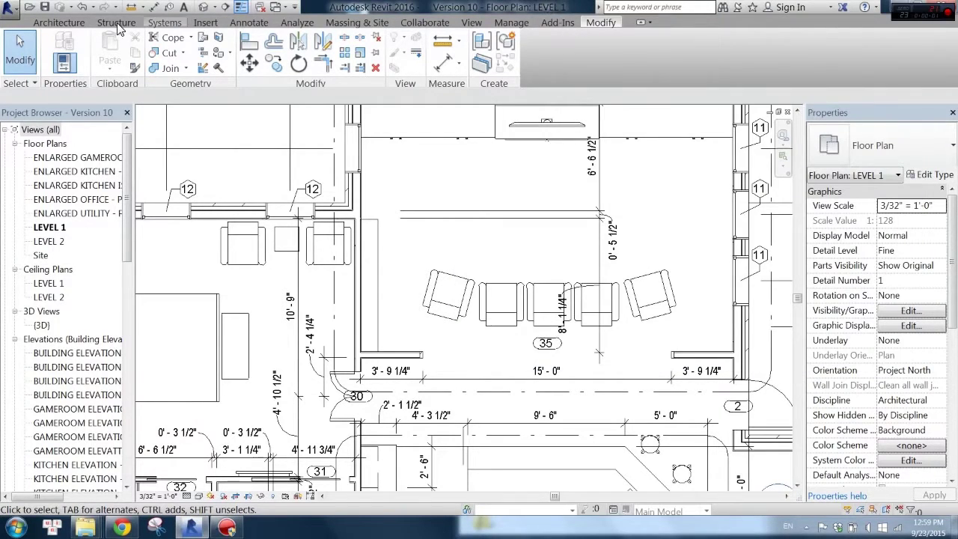
left_click(9, 7)
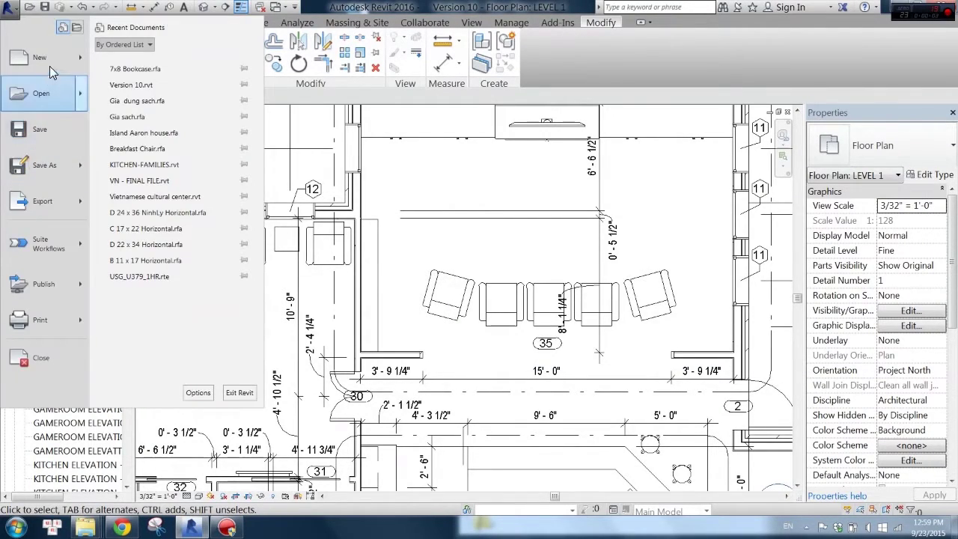
mouse_move(41, 57)
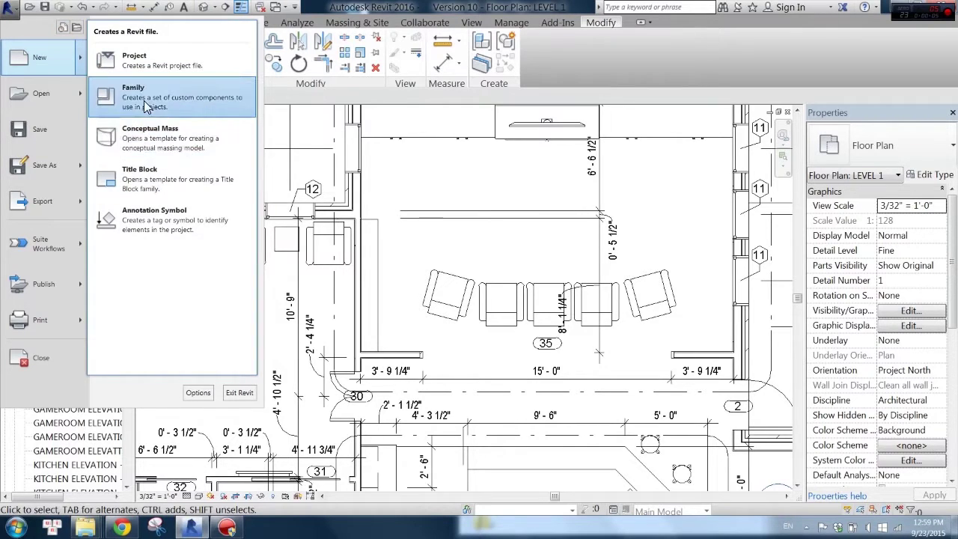
left_click(139, 96)
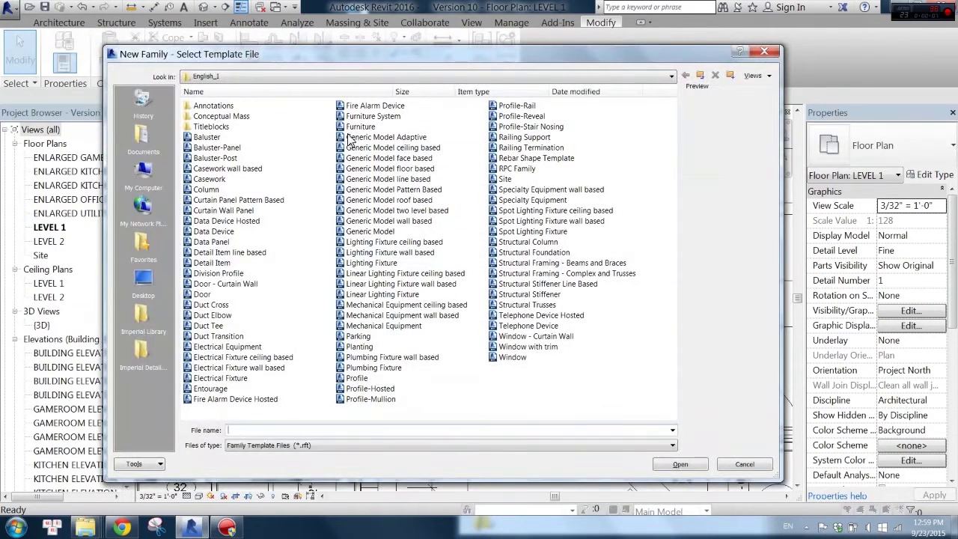
left_click(358, 127)
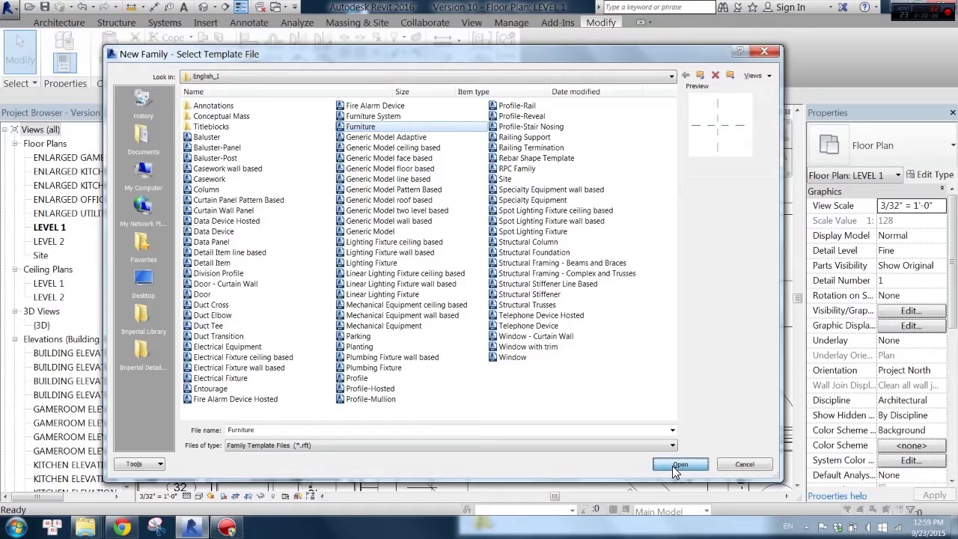
left_click(674, 464)
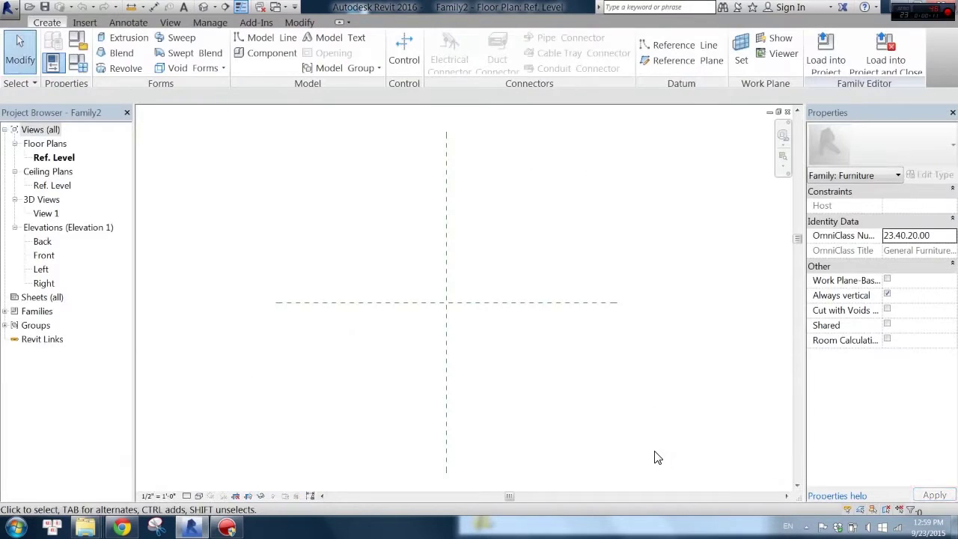
Add reference planes 1'-0" and 1" off the centre front/back plane and 4' either side of centre
scroll(461, 280, "up", 1)
key("r")
key("p")
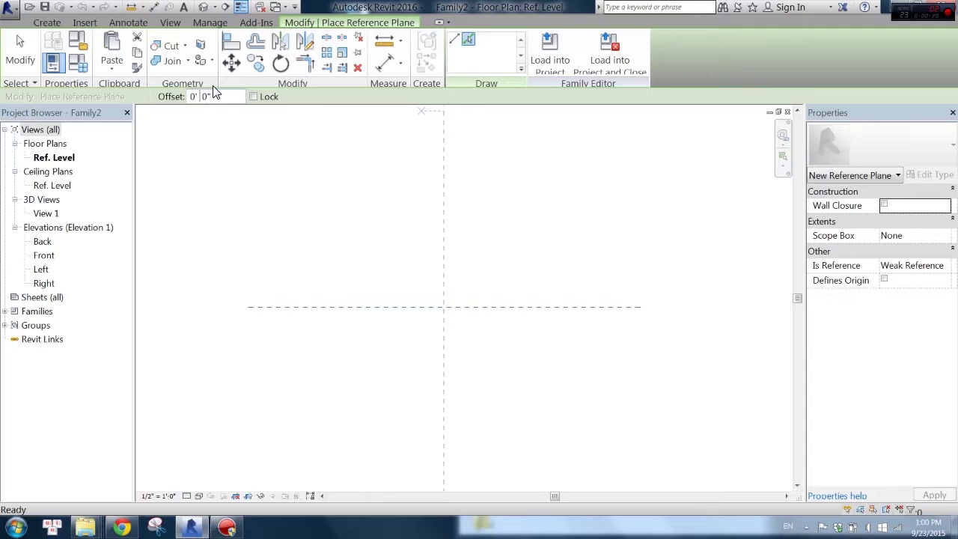
left_click(364, 307)
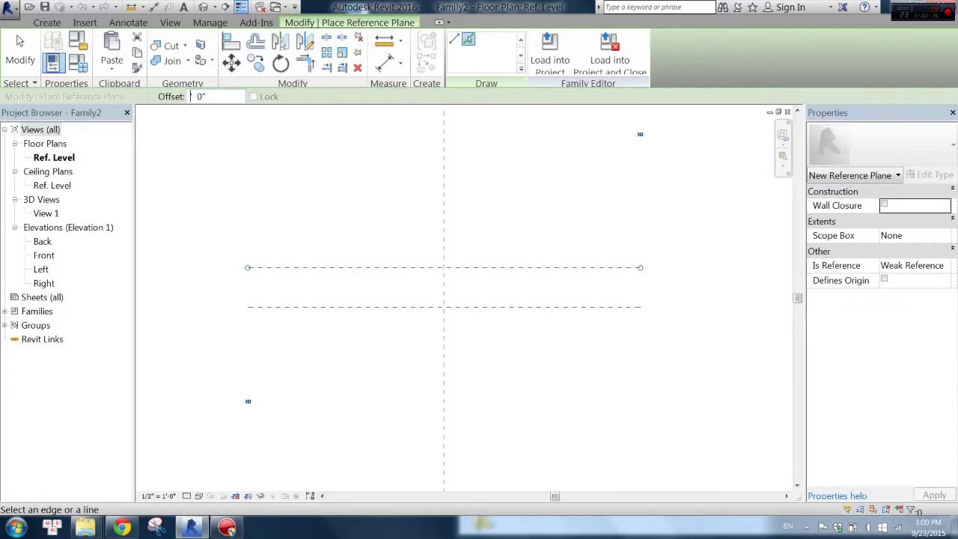
type("4")
left_click(444, 217)
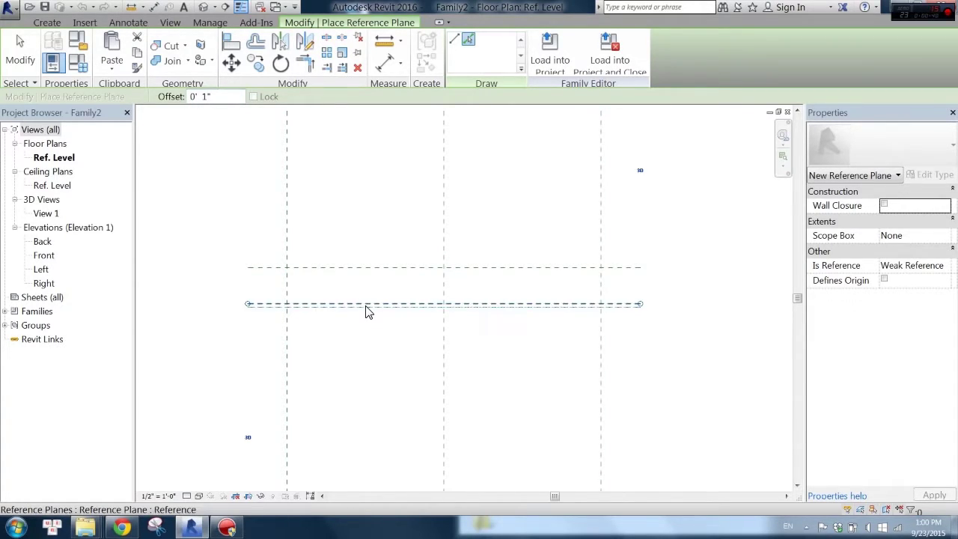
left_click(29, 73)
scroll(487, 216, "down", 2)
scroll(488, 216, "up", 3)
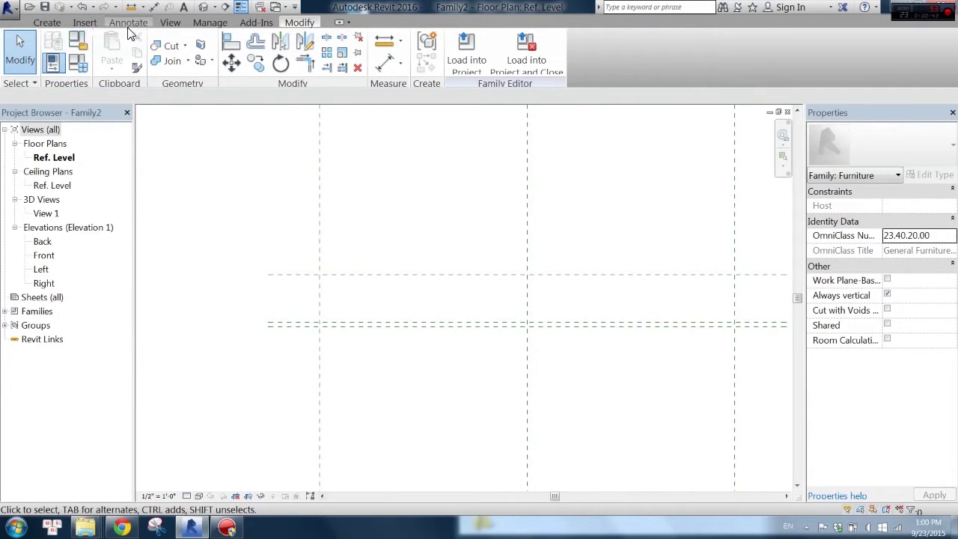
Place aligned dimensions of 1'-0" and 0'-1" between the horizontal reference planes
key("d")
key("i")
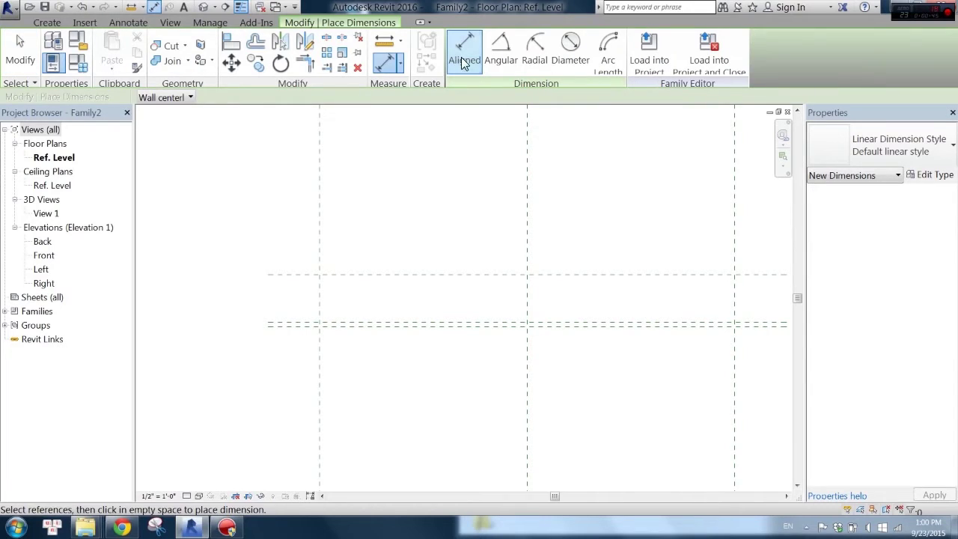
scroll(287, 329, "up", 2)
left_click(292, 318)
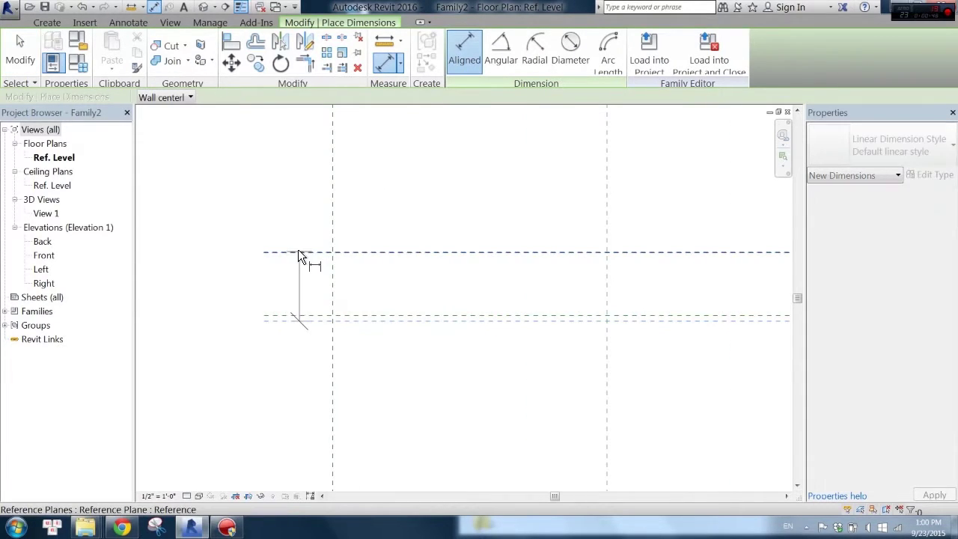
left_click(298, 252)
left_click(196, 279)
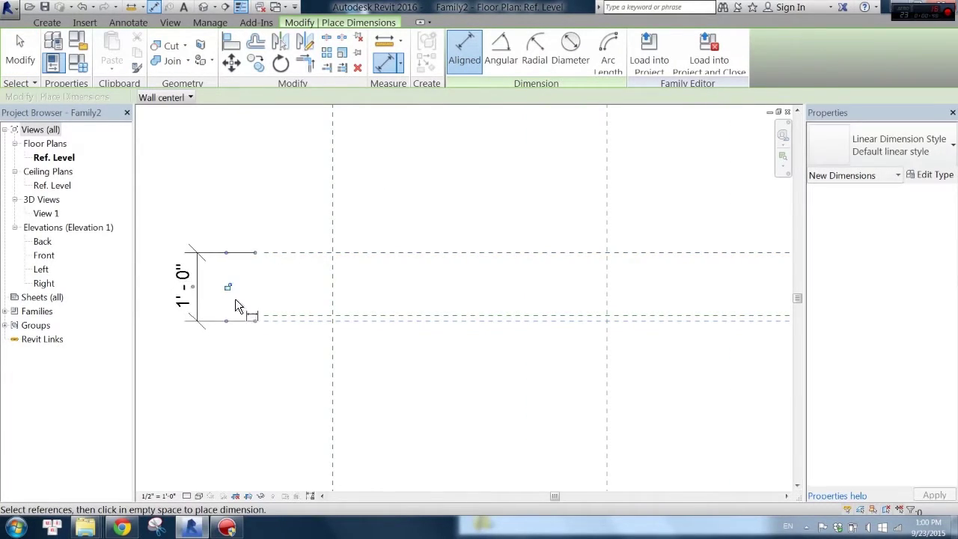
left_click(290, 319)
scroll(397, 314, "down", 2)
scroll(229, 322, "up", 1)
left_click(229, 318)
left_click(234, 330)
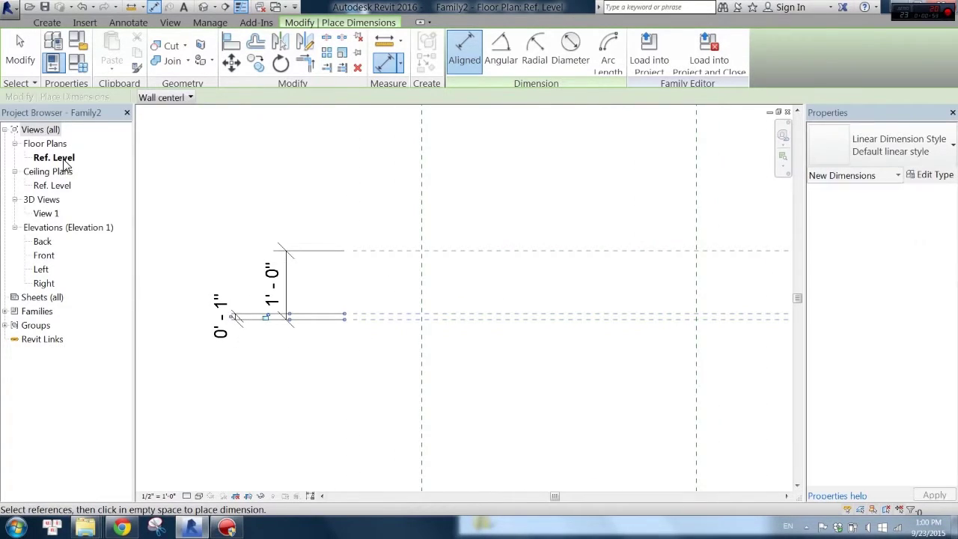
key("Escape")
key("Escape")
scroll(289, 325, "up", 1)
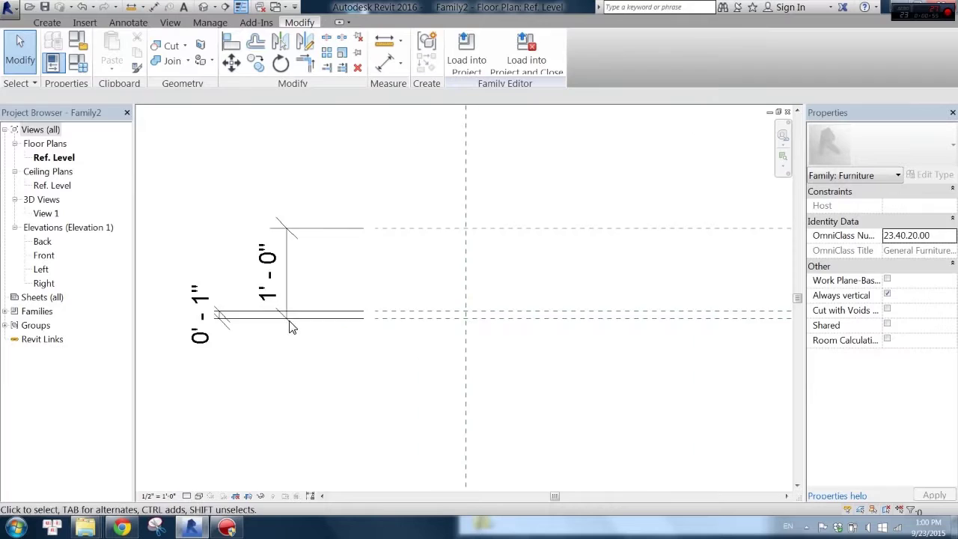
Label the 1'-0" dimension with a new Depth NL parameter
left_click(288, 278)
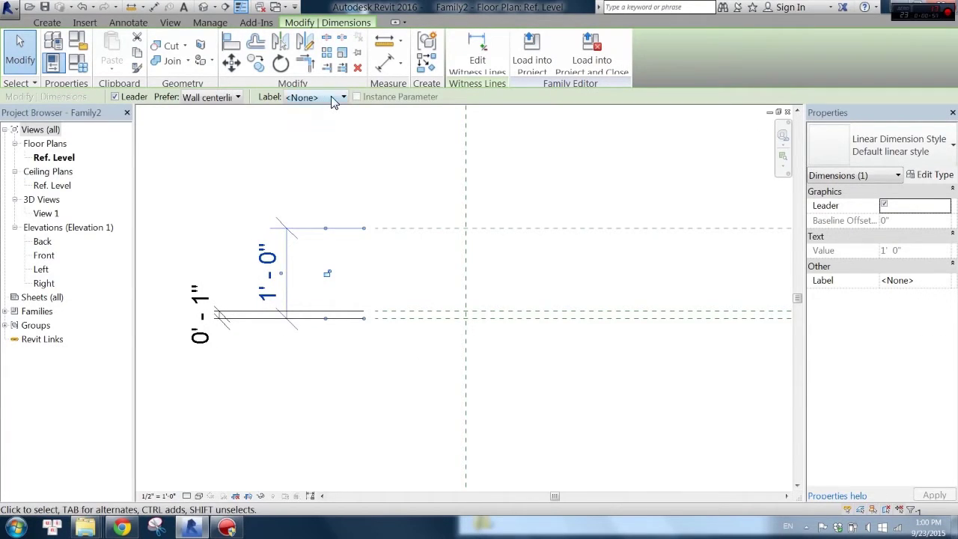
left_click(334, 100)
left_click(313, 127)
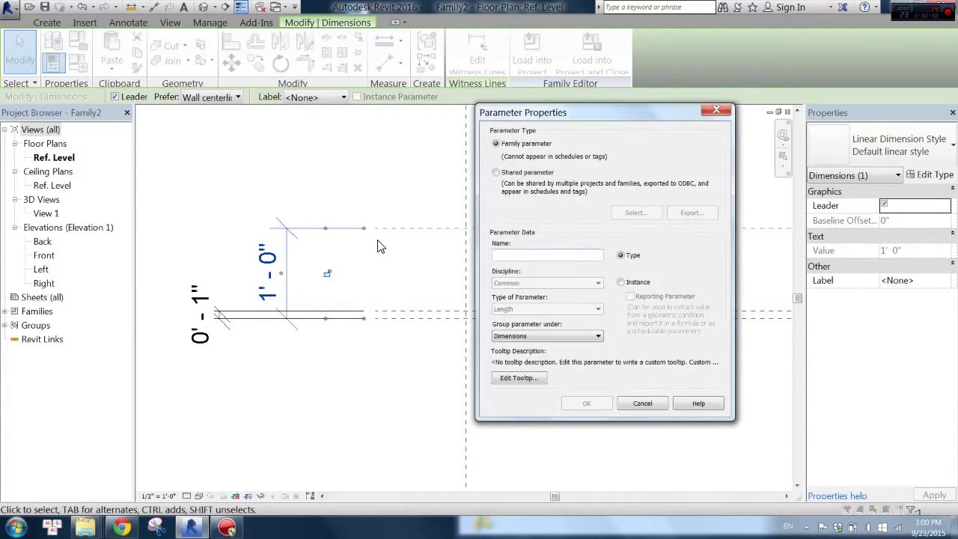
type("Depth Ni")
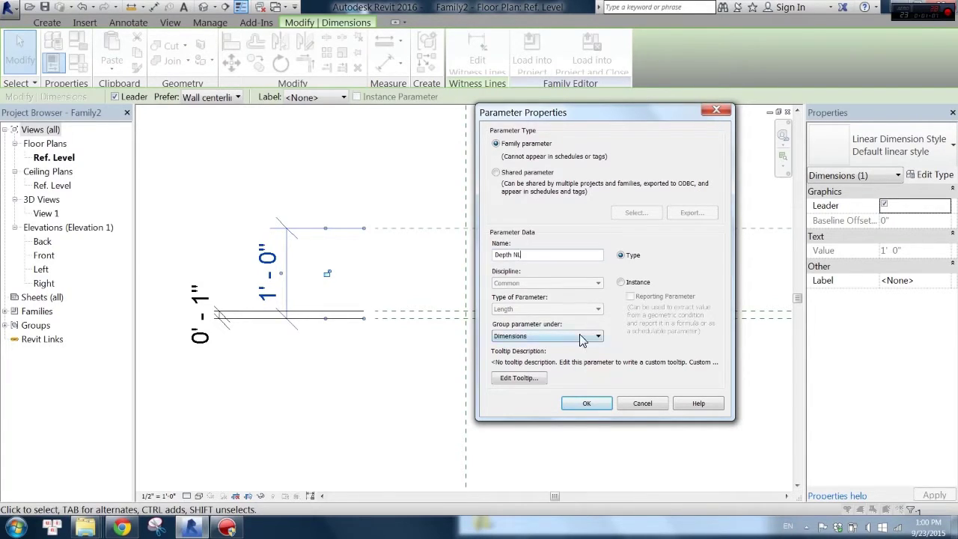
left_click(576, 409)
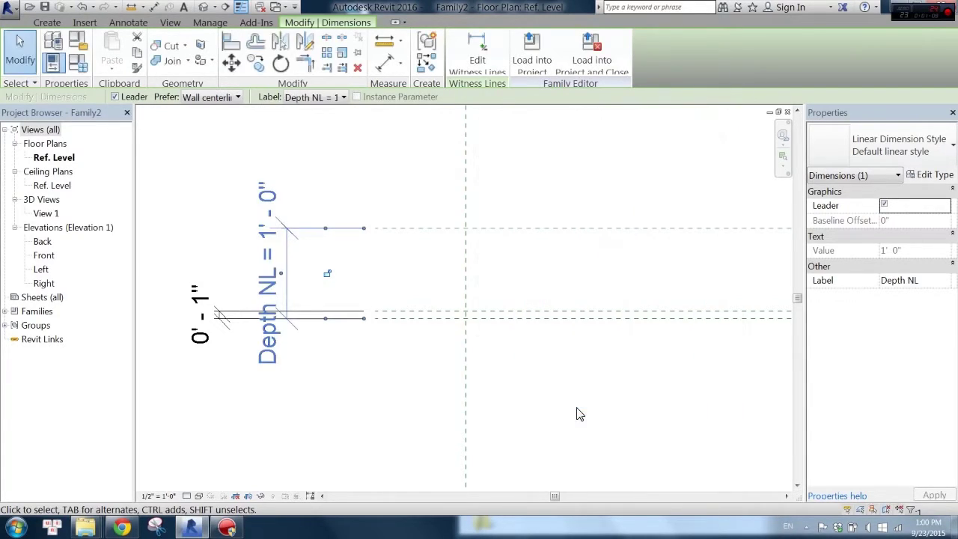
left_click(393, 417)
scroll(272, 345, "down", 1)
scroll(332, 347, "down", 2)
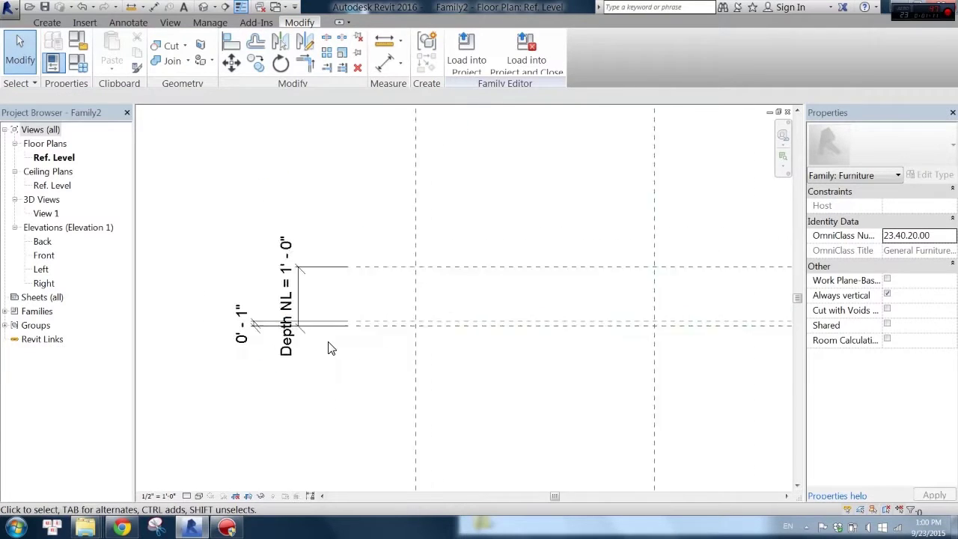
Open the Front elevation view and zoom to fit
scroll(419, 351, "down", 2)
scroll(431, 344, "down", 1)
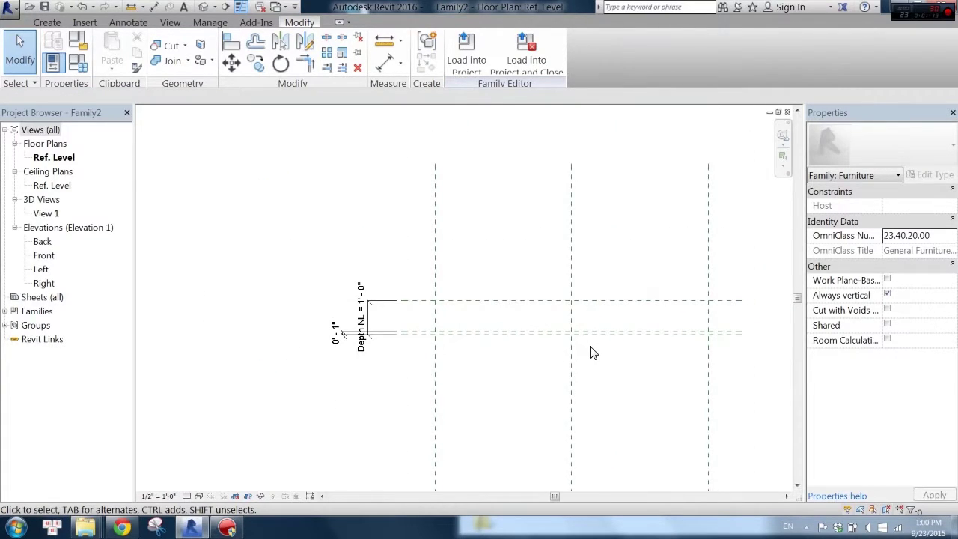
scroll(592, 345, "up", 1)
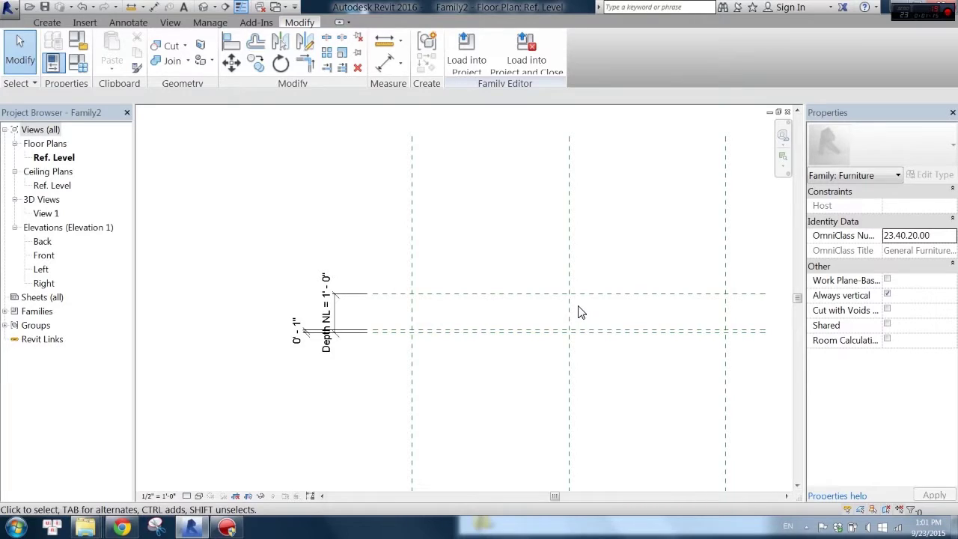
double_click(43, 256)
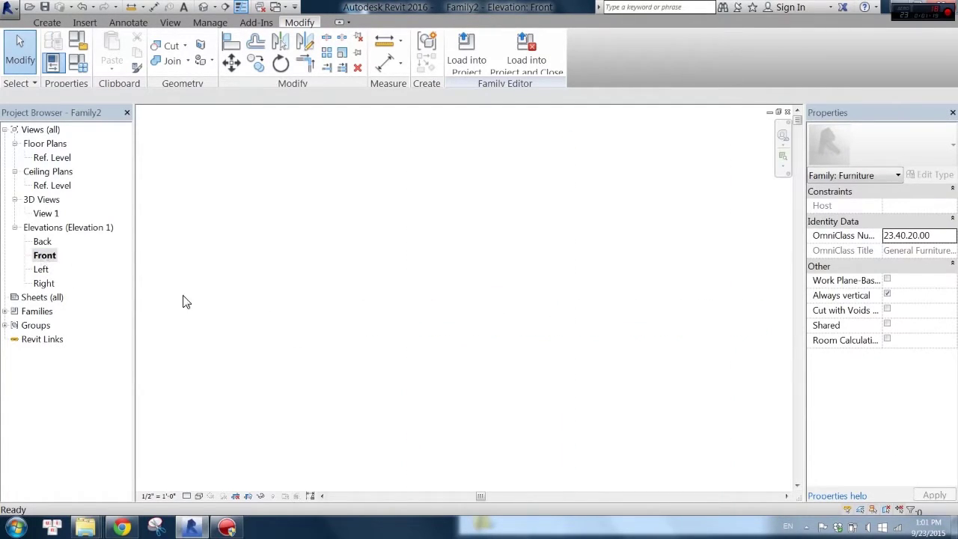
right_click(268, 342)
left_click(317, 447)
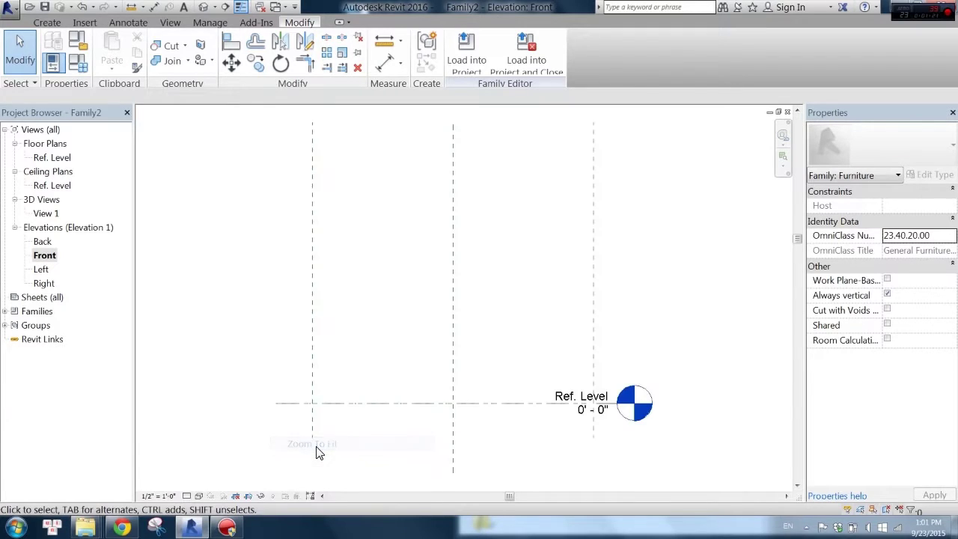
Add a horizontal reference plane 2'-9" above the Ref. Level
left_click(313, 231)
key("r")
key("p")
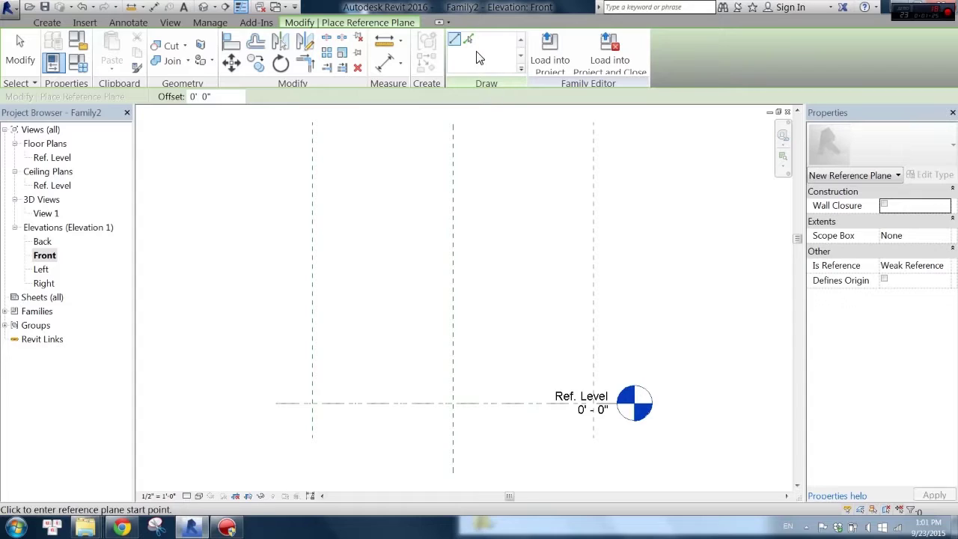
left_click(468, 38)
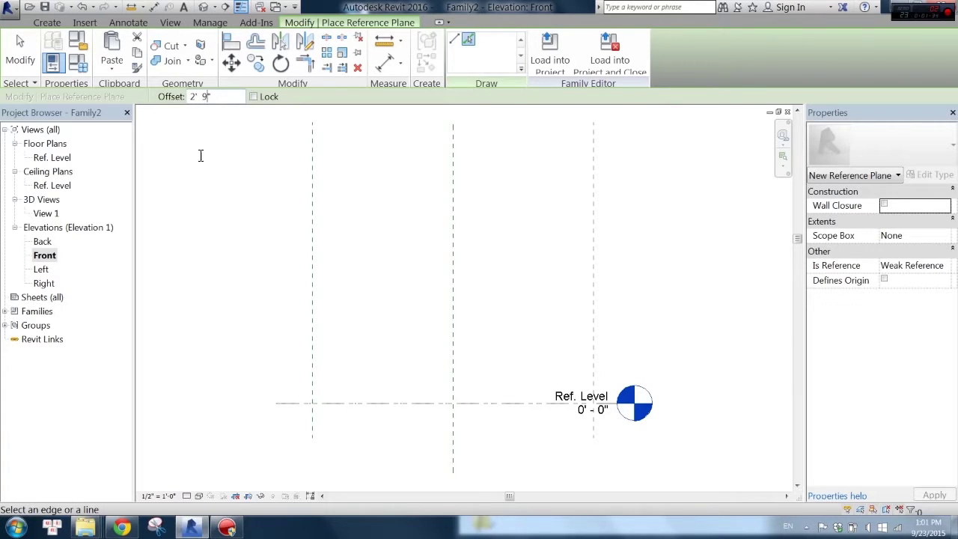
left_click(330, 407)
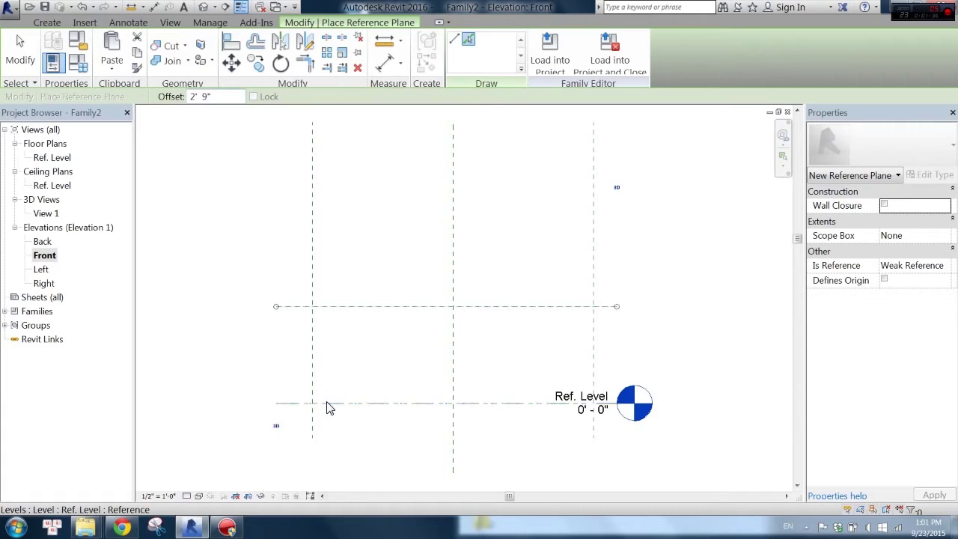
left_click(20, 53)
Dimension the 2'-9" height from the Ref. Level to the upper reference plane
key("d")
key("i")
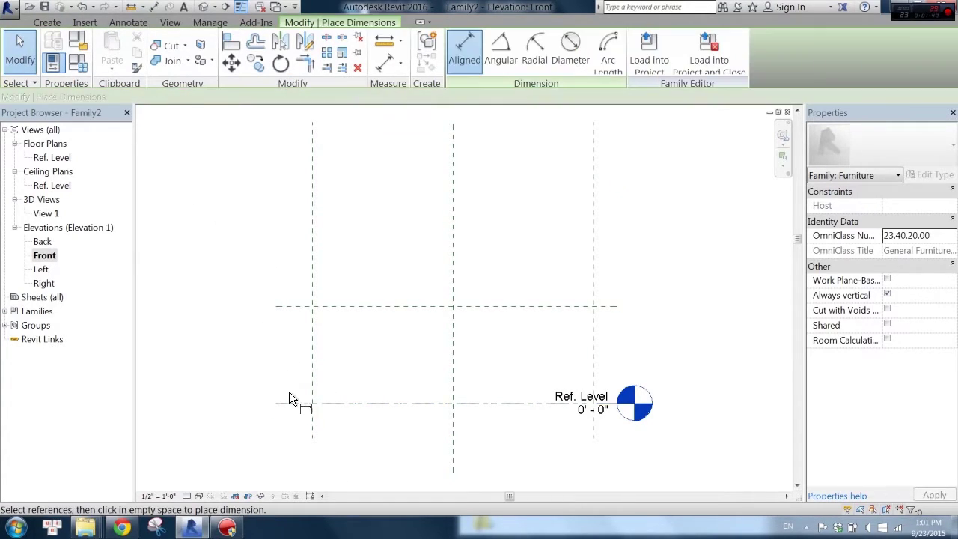
left_click(291, 402)
left_click(294, 308)
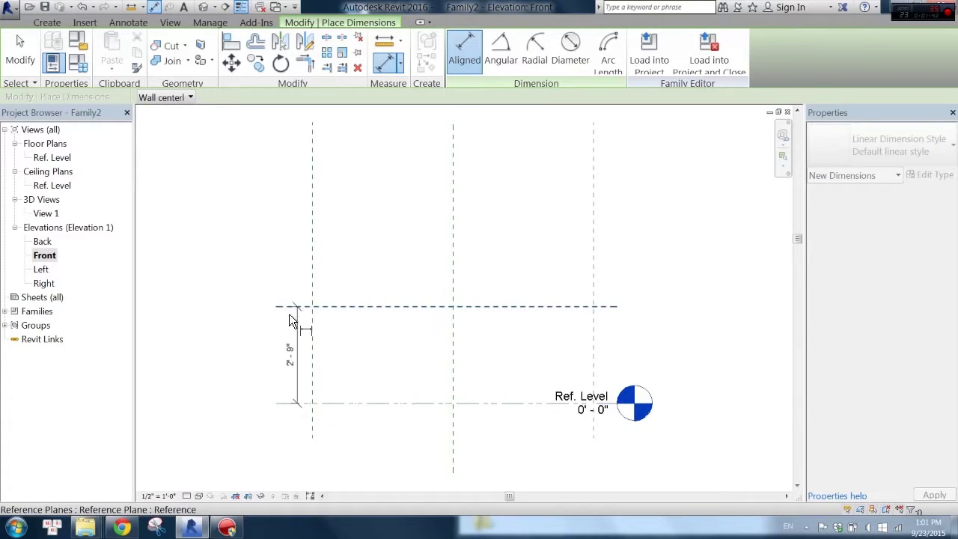
left_click(243, 333)
left_click(21, 53)
scroll(158, 299, "up", 2)
Label the height dimension with a new Height NL type parameter
left_click(282, 334)
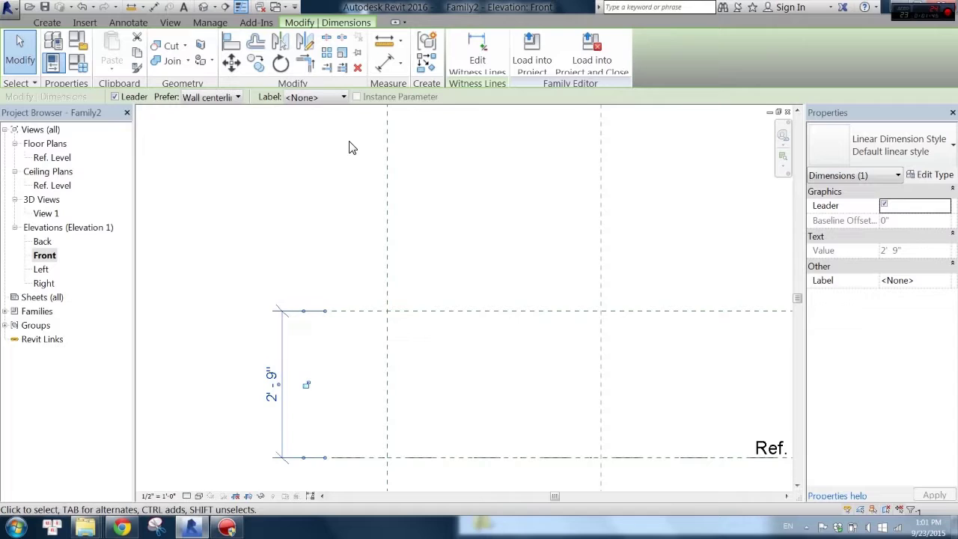
left_click(318, 98)
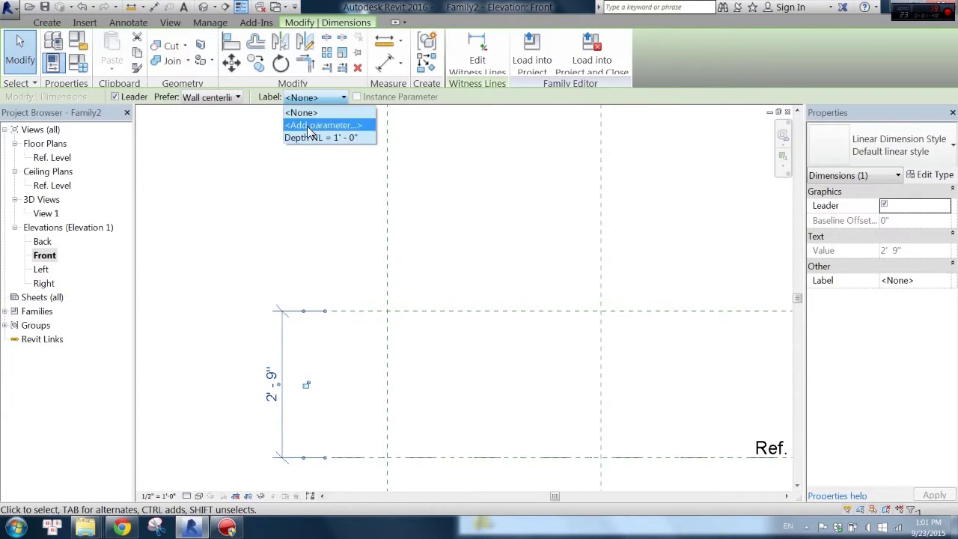
left_click(311, 123)
type("Height NL")
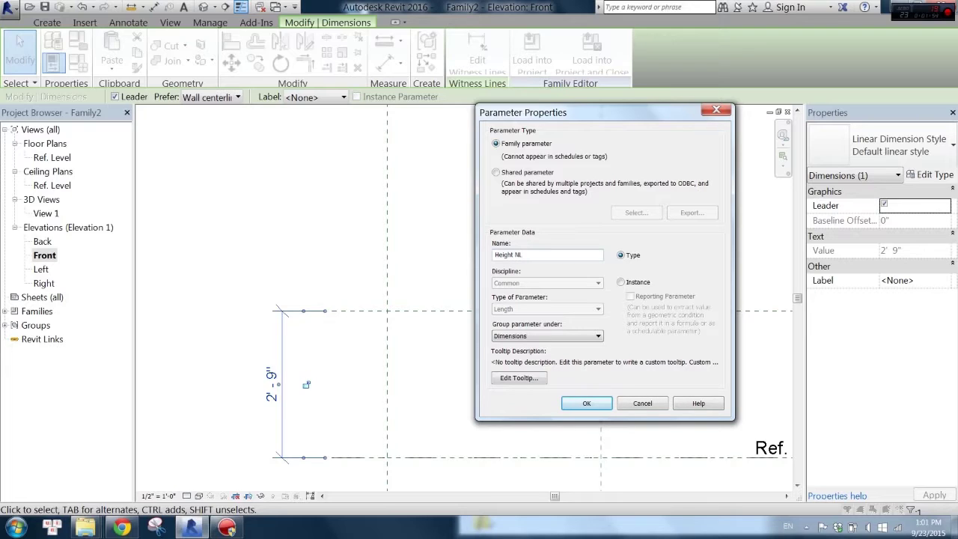
left_click(586, 404)
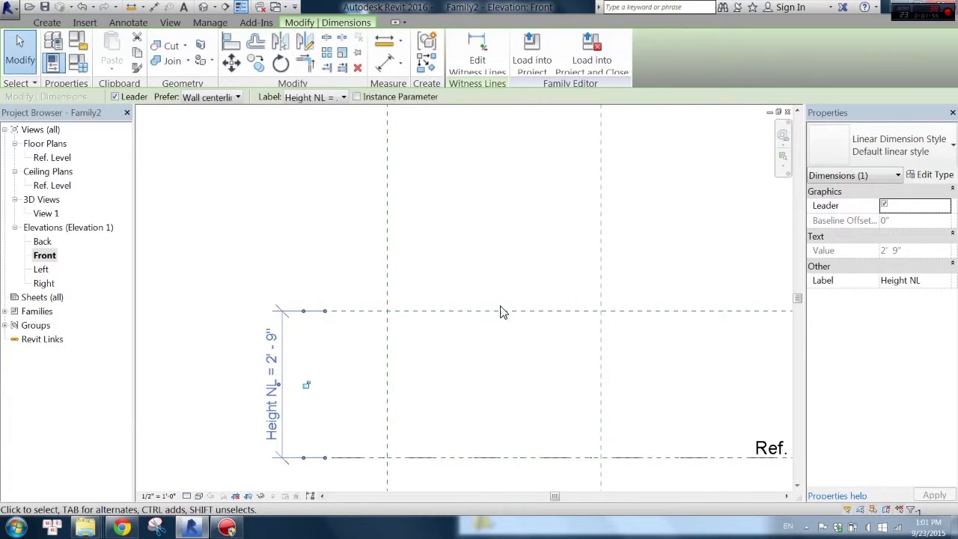
scroll(301, 209, "down", 1)
left_click(283, 212)
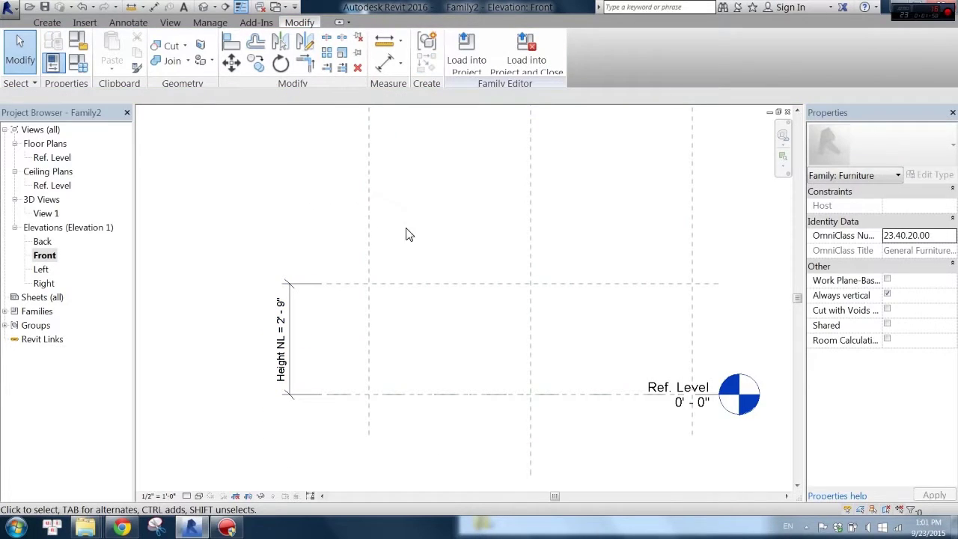
Stretch the Ref. Level line further to the right
left_click(348, 394)
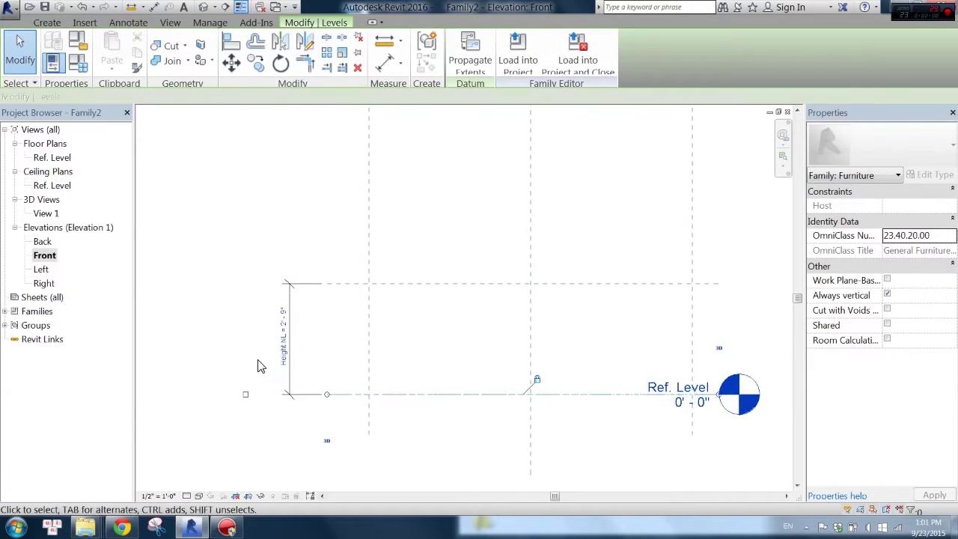
scroll(367, 393, "down", 1)
left_click_drag(561, 382, 627, 382)
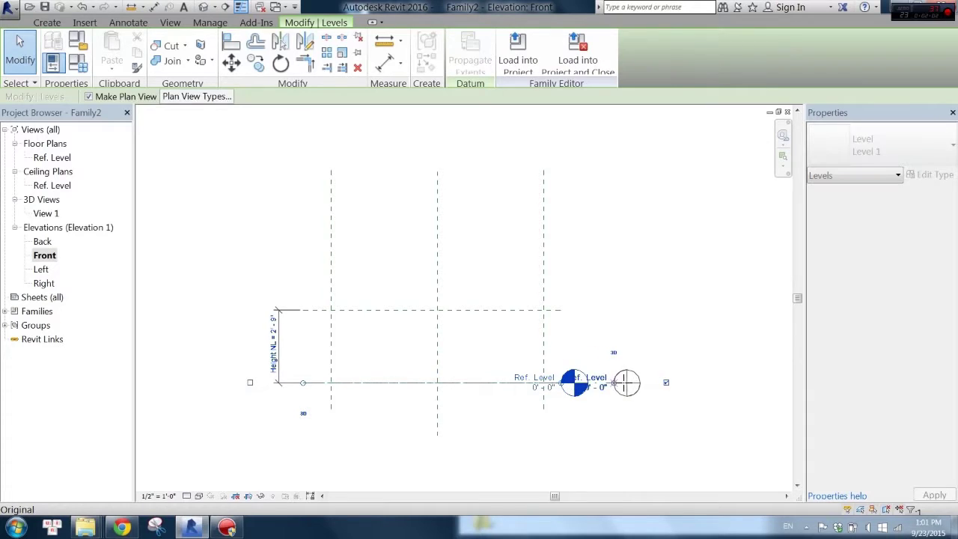
left_click(449, 338)
scroll(442, 317, "up", 1)
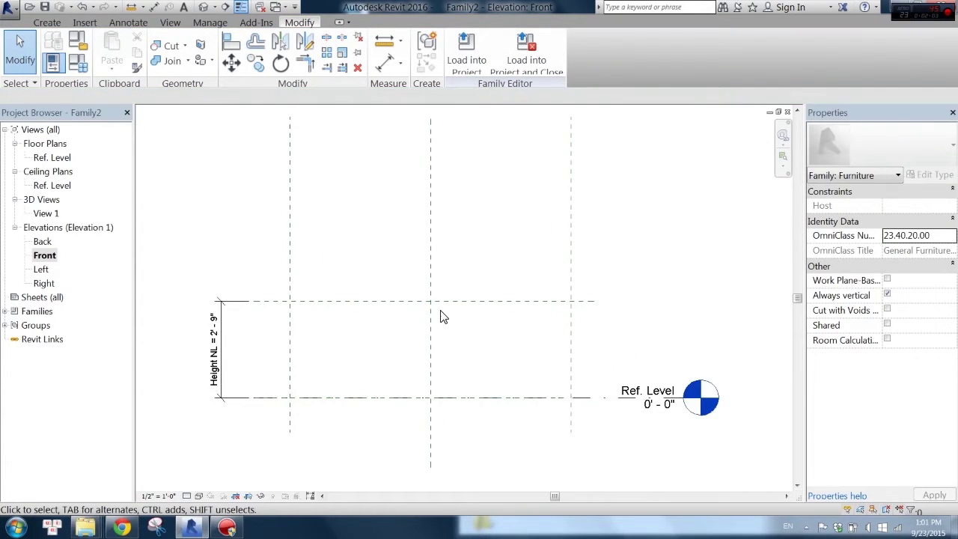
Add offset reference planes beside the Ref. Level and the left vertical plane
left_click(291, 207)
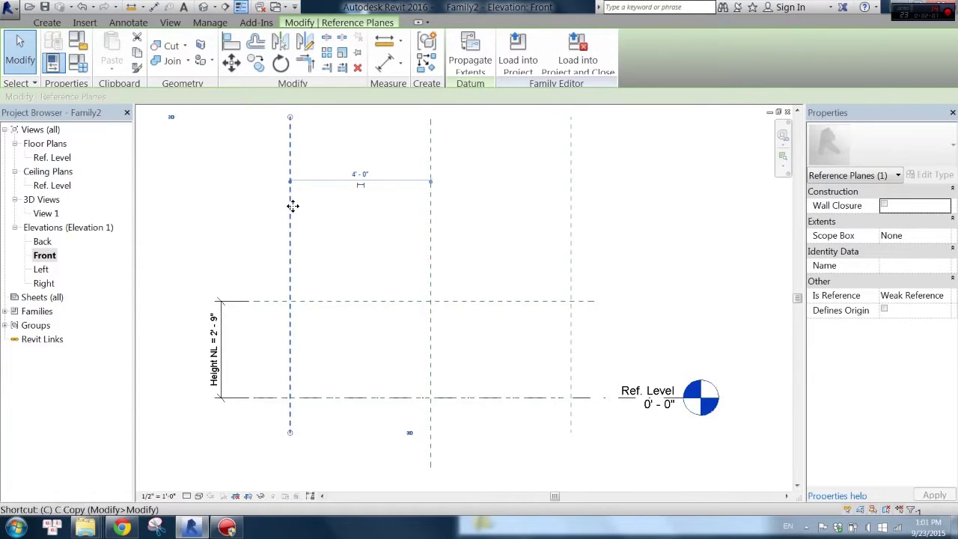
key("r")
key("p")
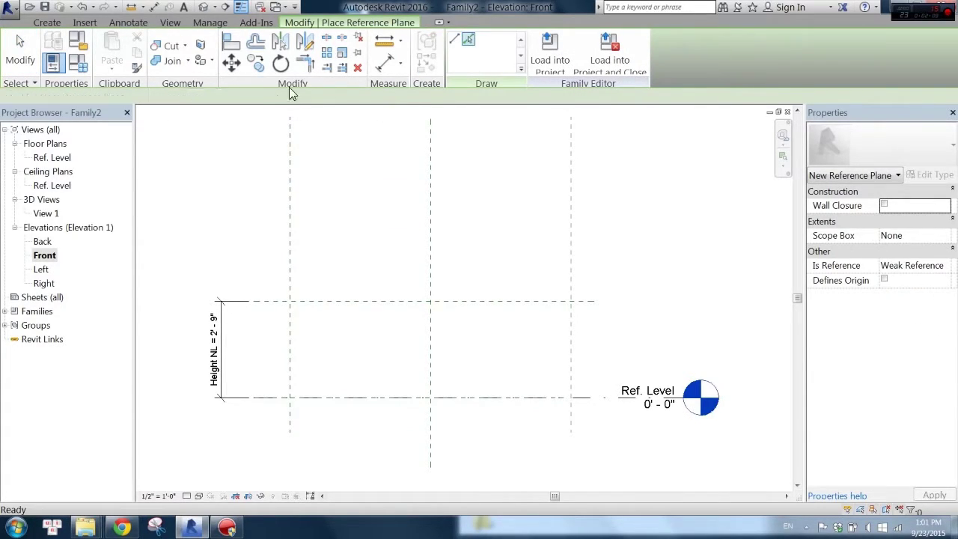
left_click(209, 99)
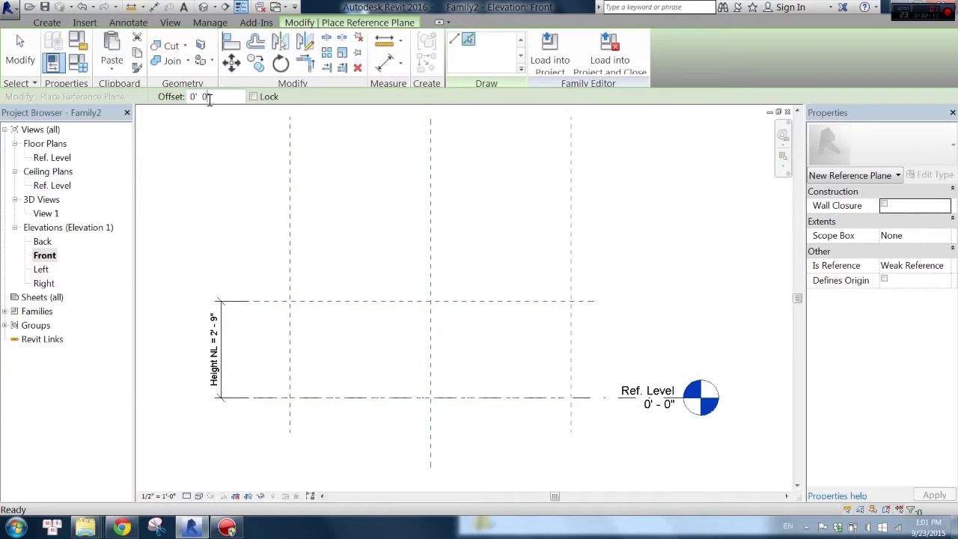
left_click(587, 401)
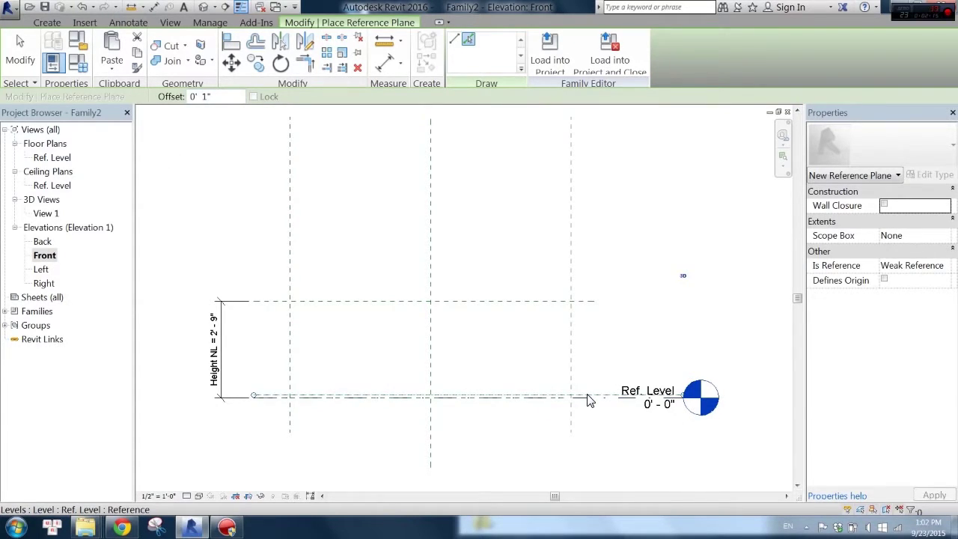
scroll(608, 337, "up", 3)
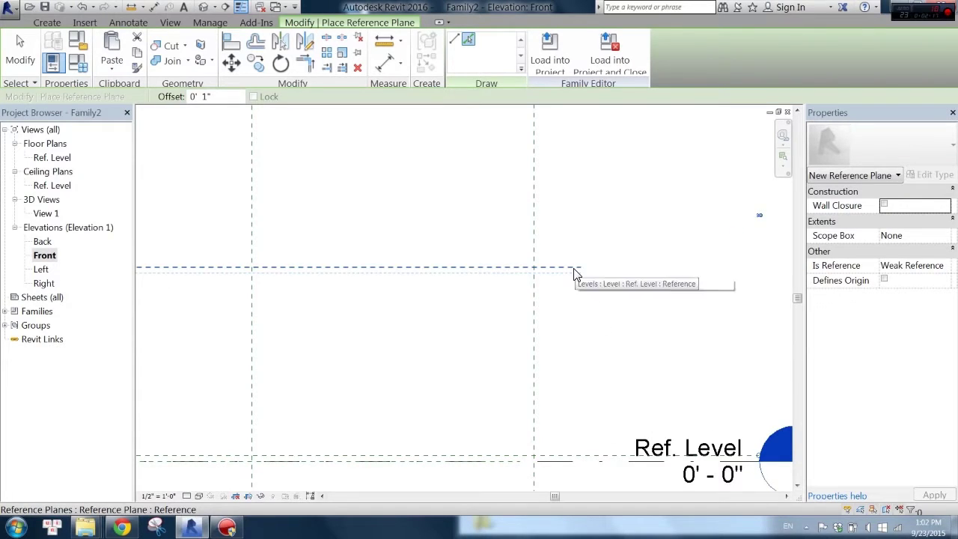
scroll(589, 279, "down", 2)
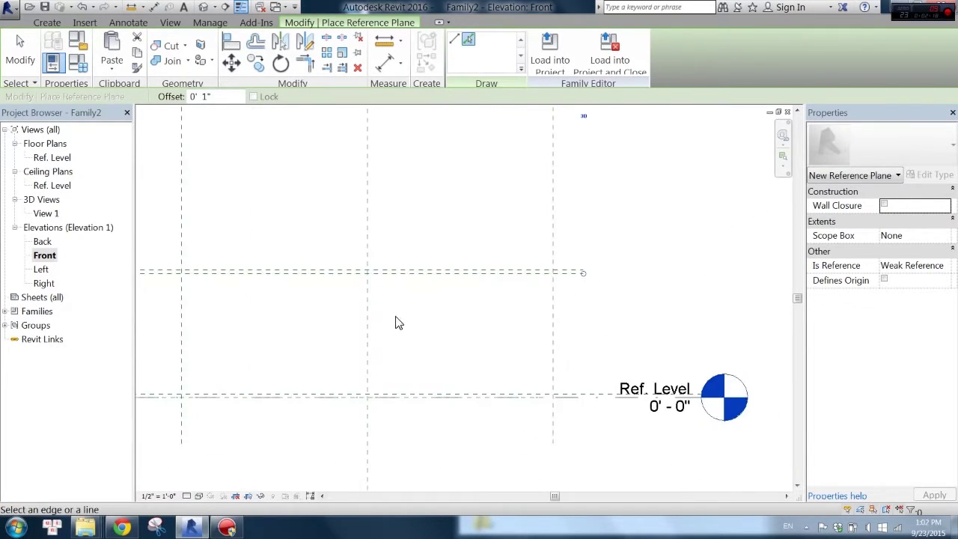
left_click(185, 327)
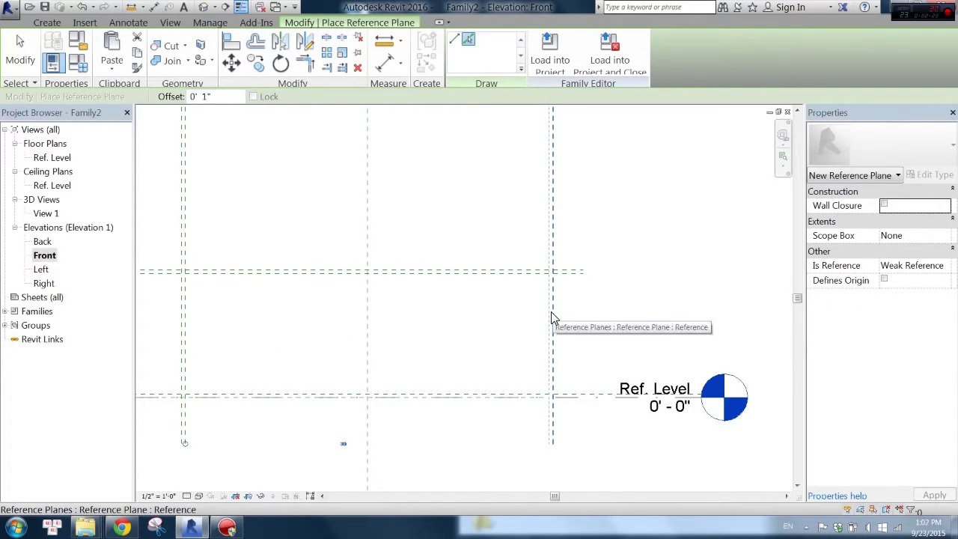
Set the offset to 1/2" and finish placing the reference planes
scroll(558, 329, "down", 2)
scroll(537, 332, "up", 1)
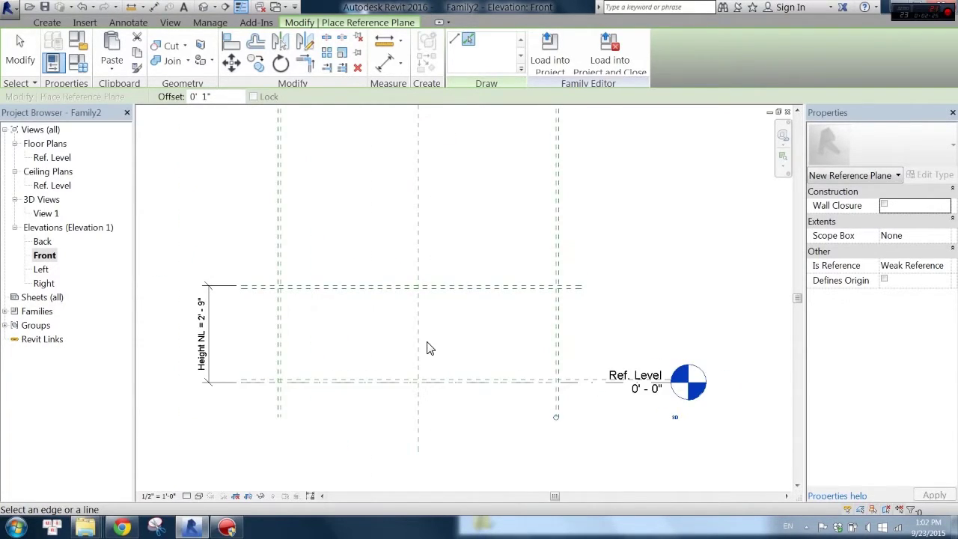
scroll(416, 355, "up", 1)
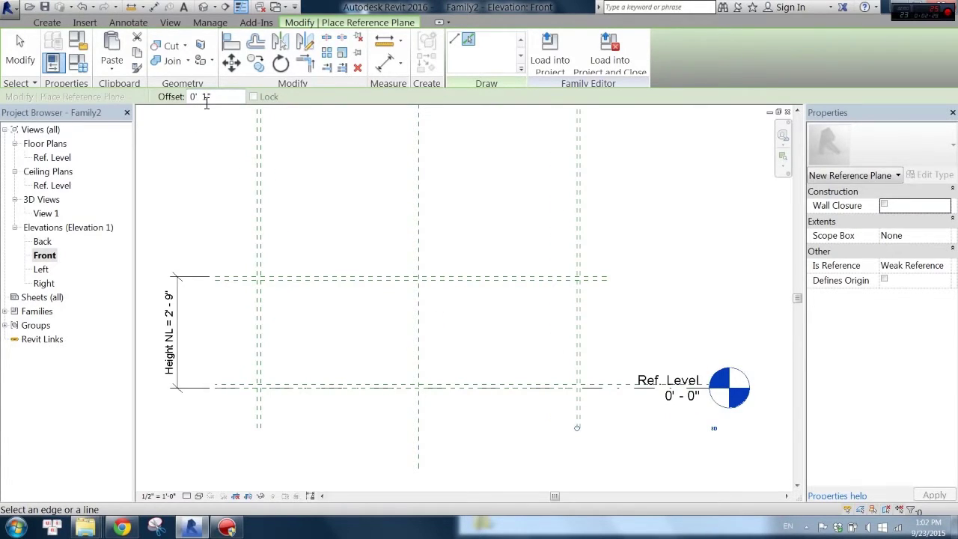
type("/2")
key("Return")
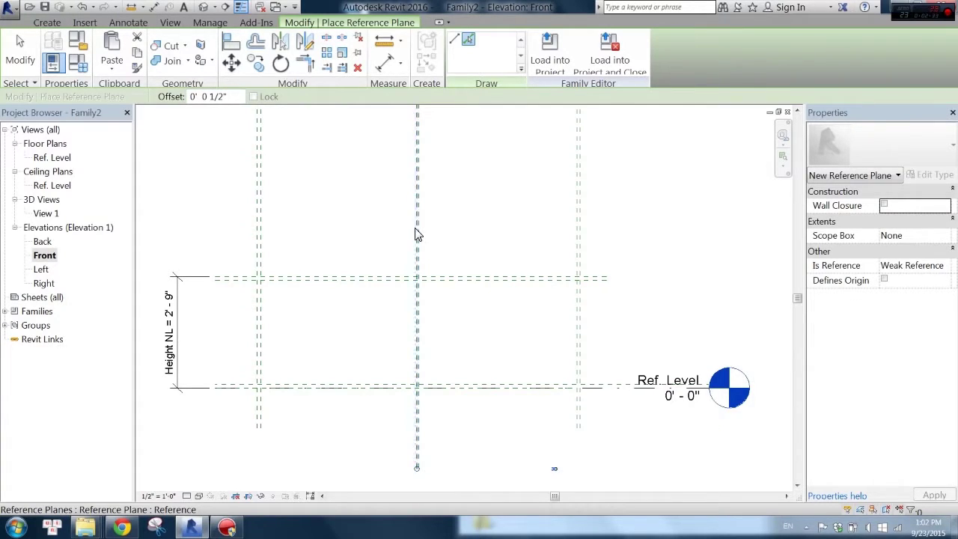
scroll(398, 278, "up", 2)
scroll(400, 278, "down", 2)
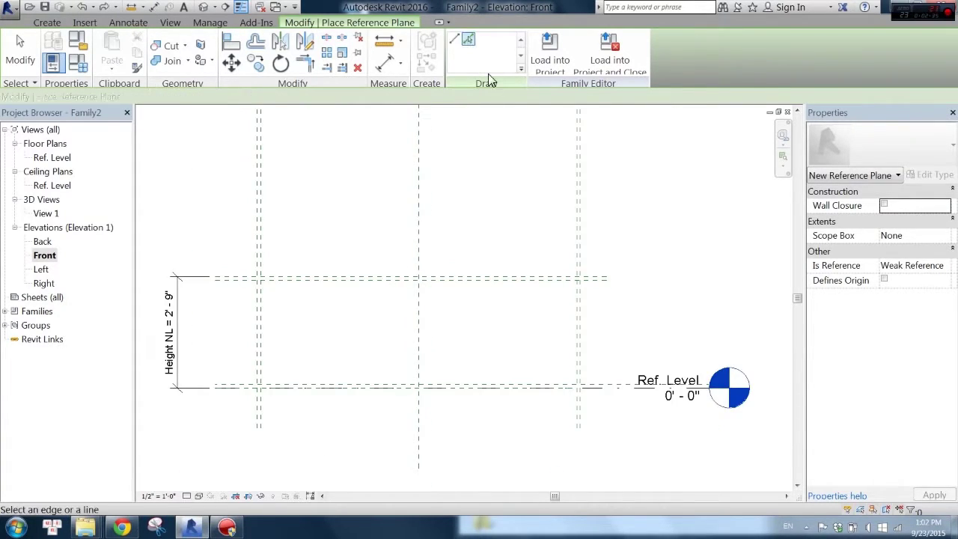
scroll(400, 304, "up", 3)
scroll(470, 312, "up", 2)
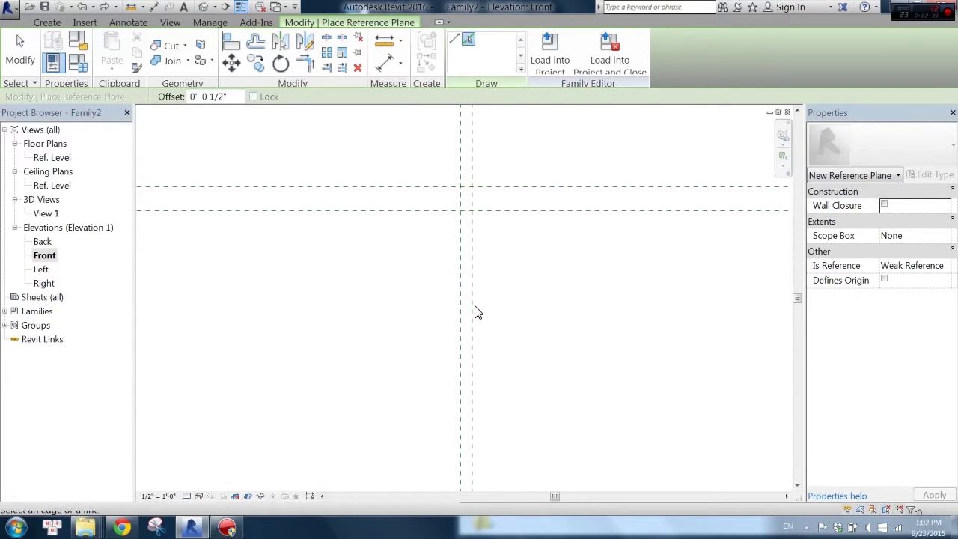
scroll(474, 305, "down", 2)
scroll(474, 305, "down", 2)
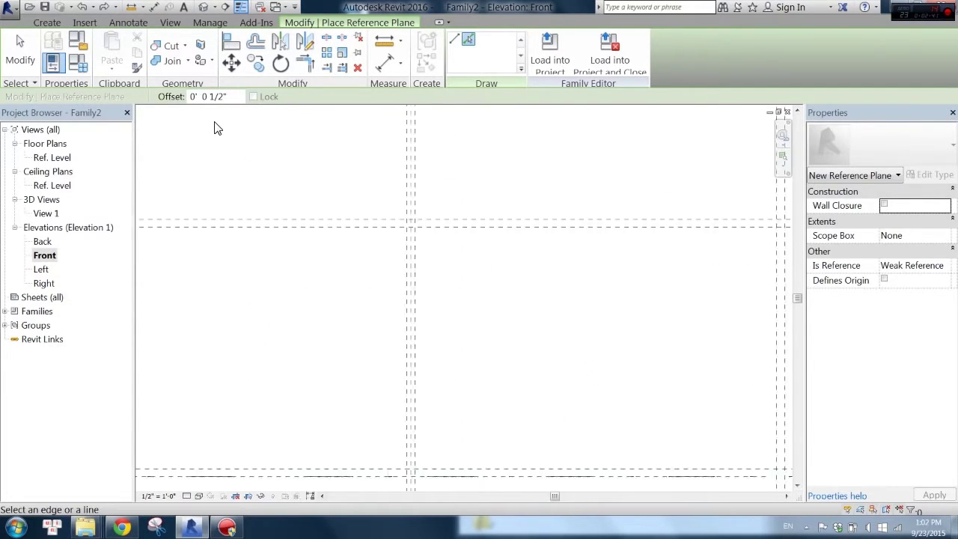
left_click(21, 52)
scroll(388, 257, "down", 1)
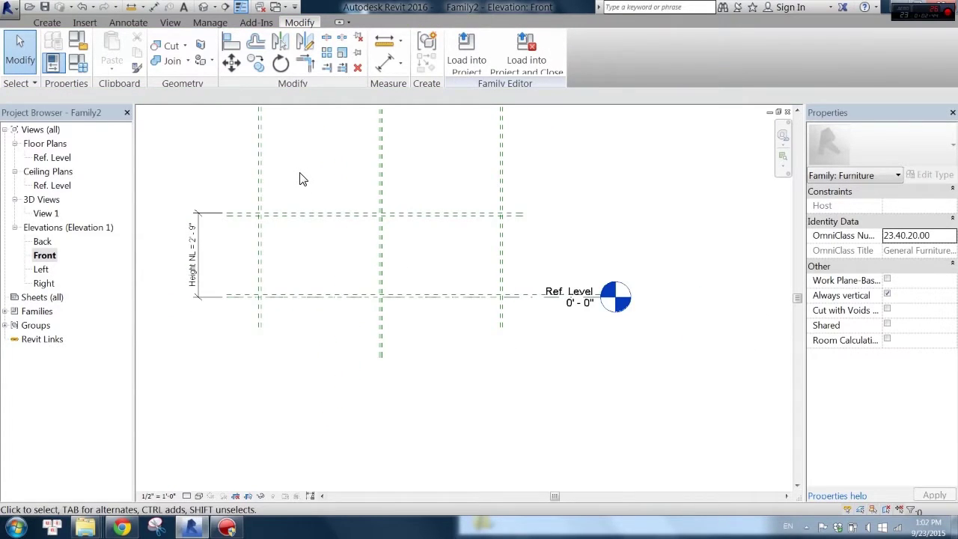
scroll(299, 178, "up", 1)
scroll(297, 172, "up", 1)
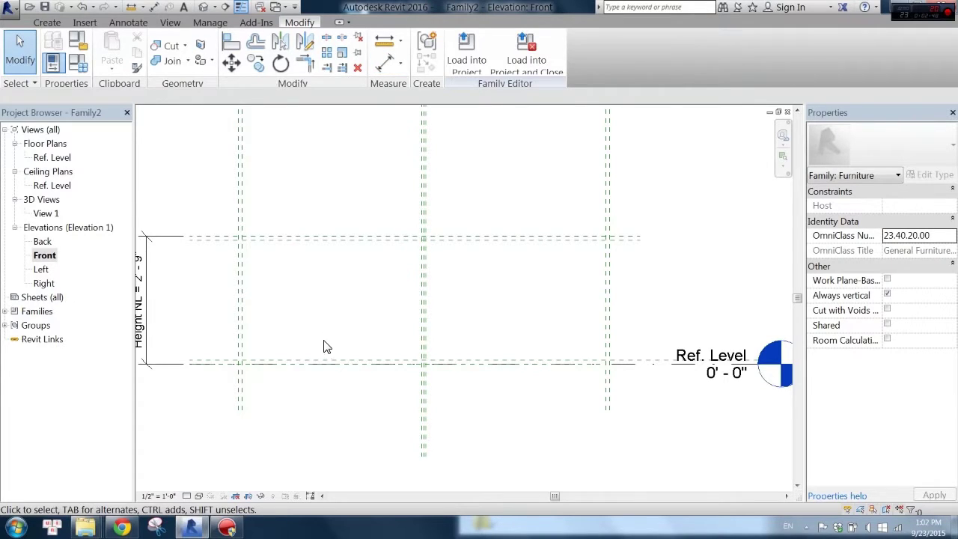
left_click(325, 362)
Add 1/2" offset reference planes beside the Ref. Level, the upper plane and the bottom plane
key("r")
key("p")
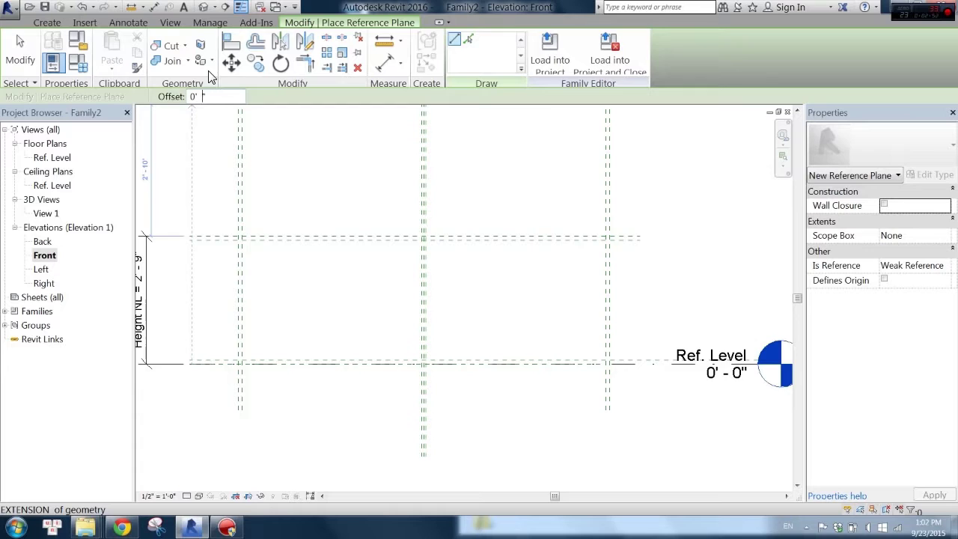
left_click(467, 38)
scroll(237, 367, "up", 3)
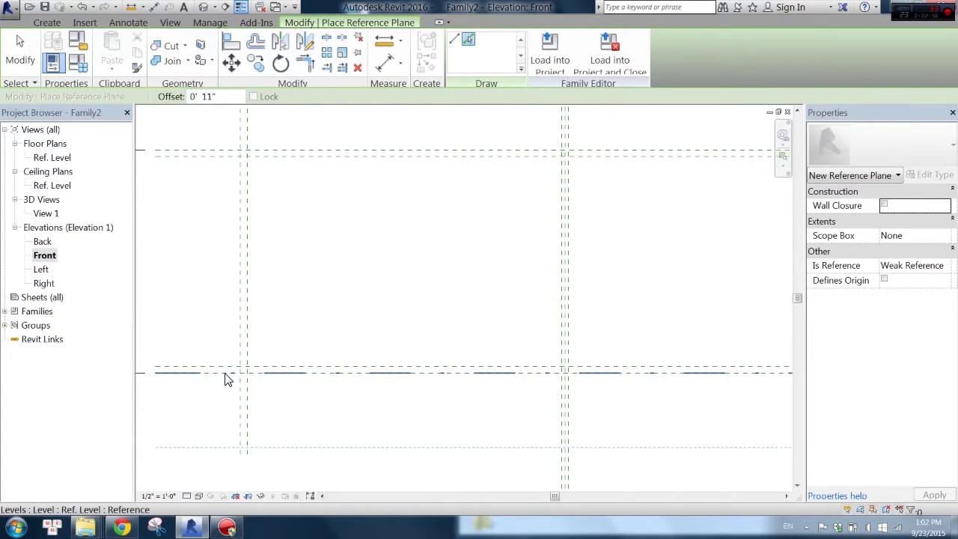
left_click(220, 378)
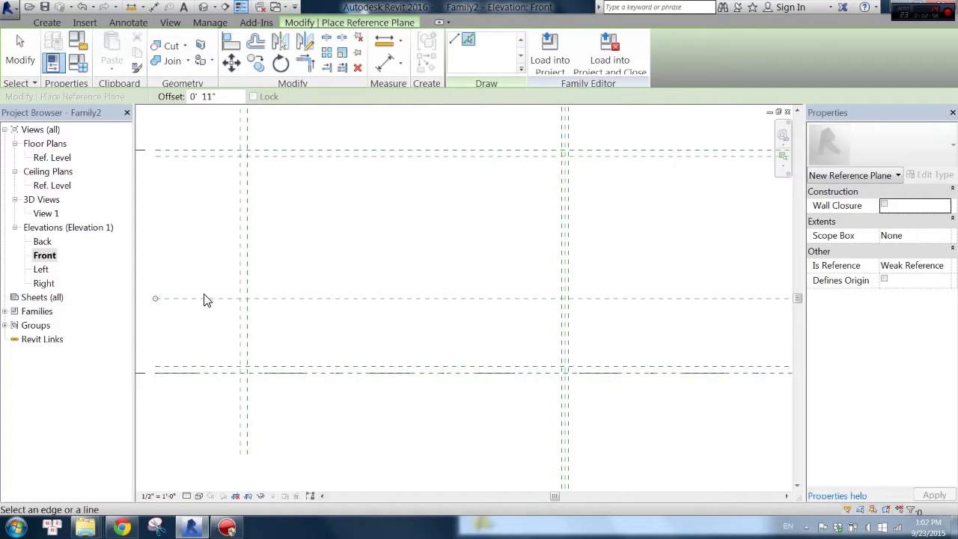
scroll(255, 270, "down", 1)
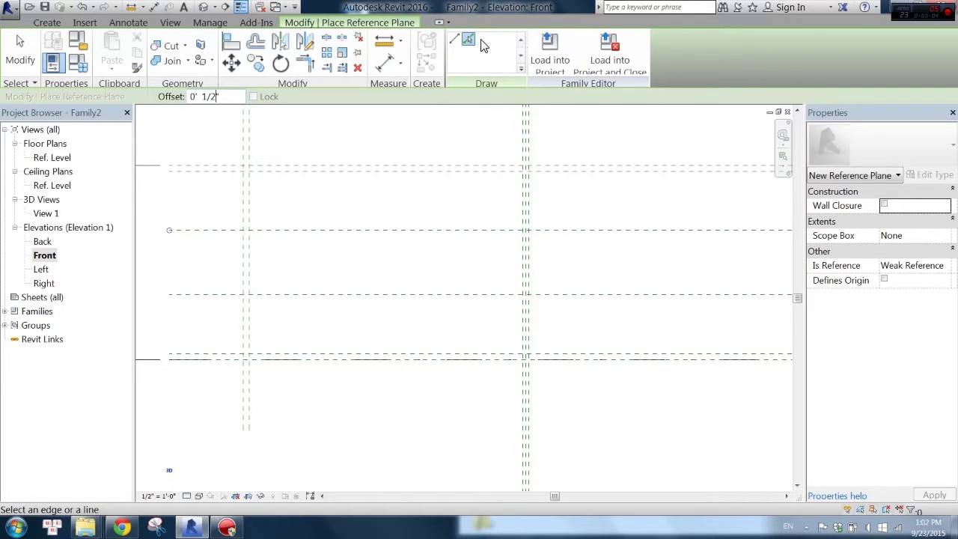
scroll(190, 242, "up", 2)
scroll(212, 222, "up", 2)
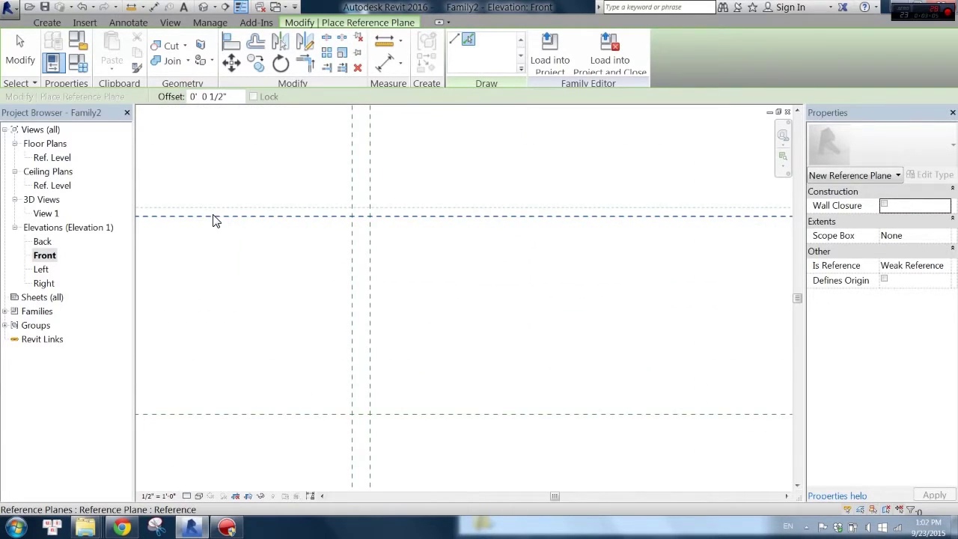
left_click(214, 223)
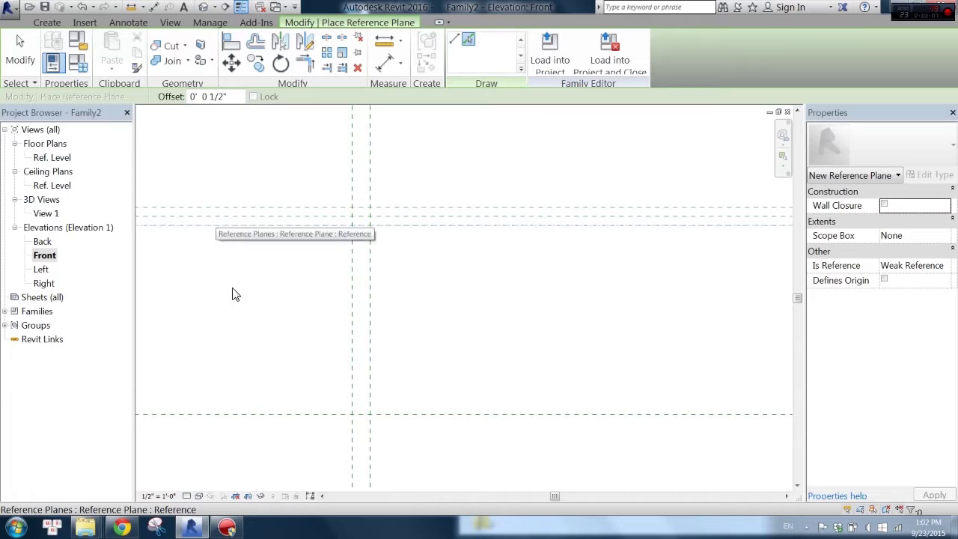
left_click(251, 417)
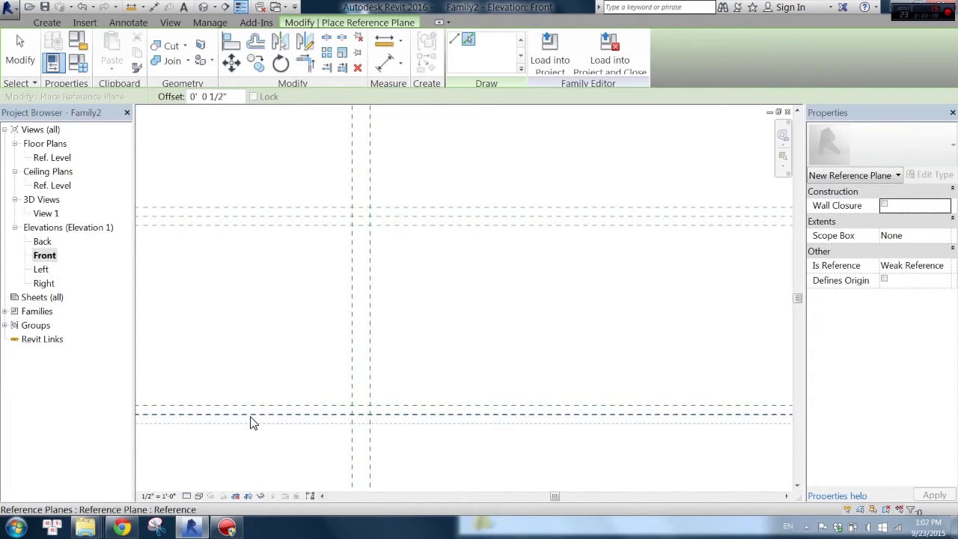
left_click(20, 57)
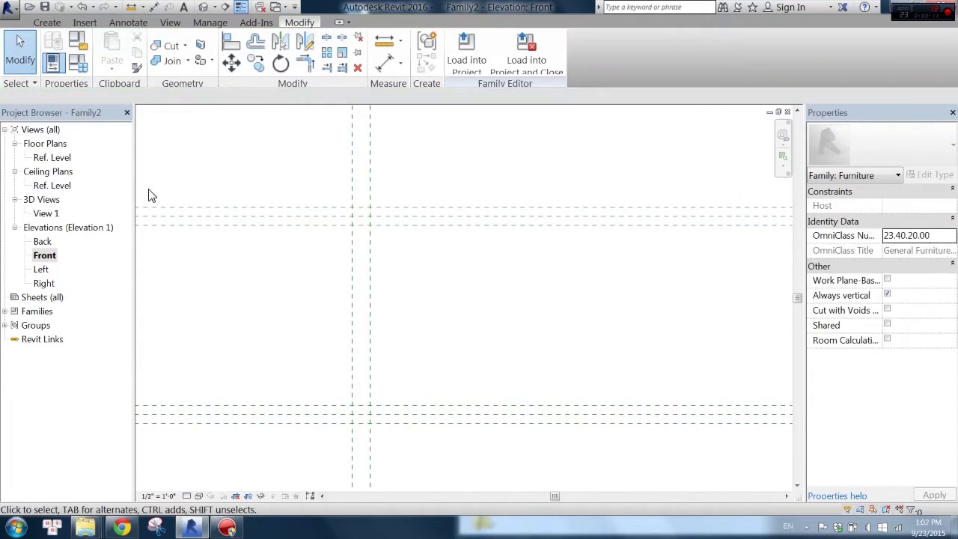
left_click(168, 224)
key("Escape")
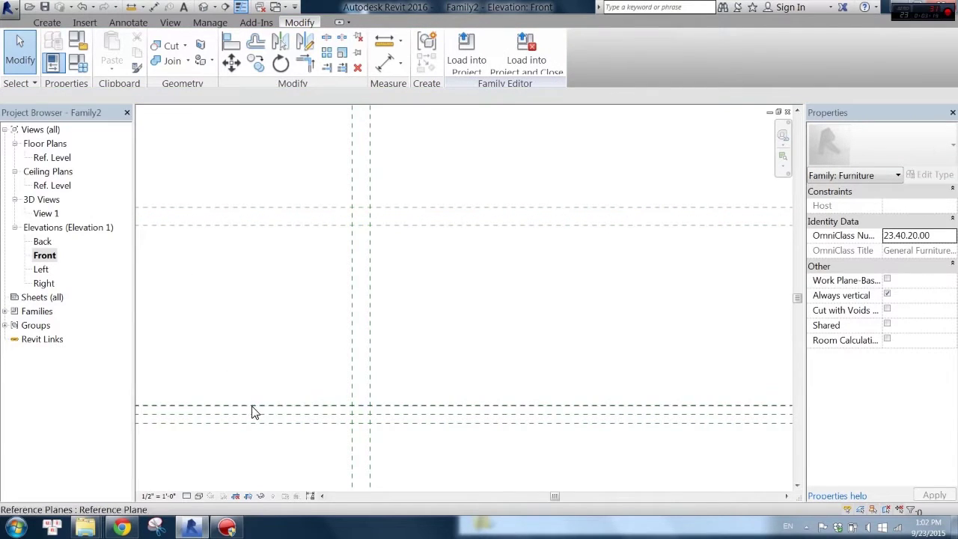
scroll(265, 389, "down", 2)
scroll(276, 336, "down", 2)
scroll(321, 367, "down", 1)
scroll(367, 397, "up", 1)
scroll(384, 446, "down", 1)
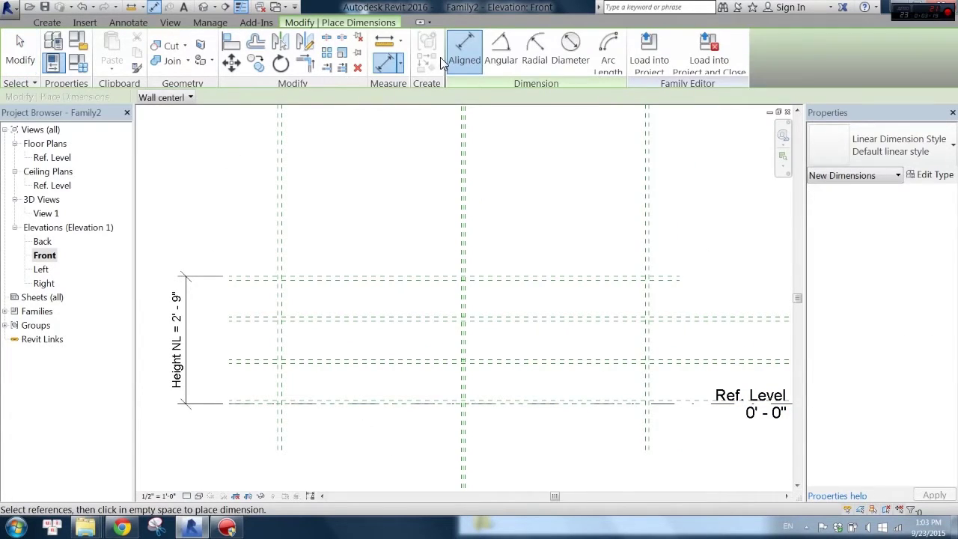
Dimension the 8'-0" width between the outer vertical reference planes
scroll(266, 264, "up", 1)
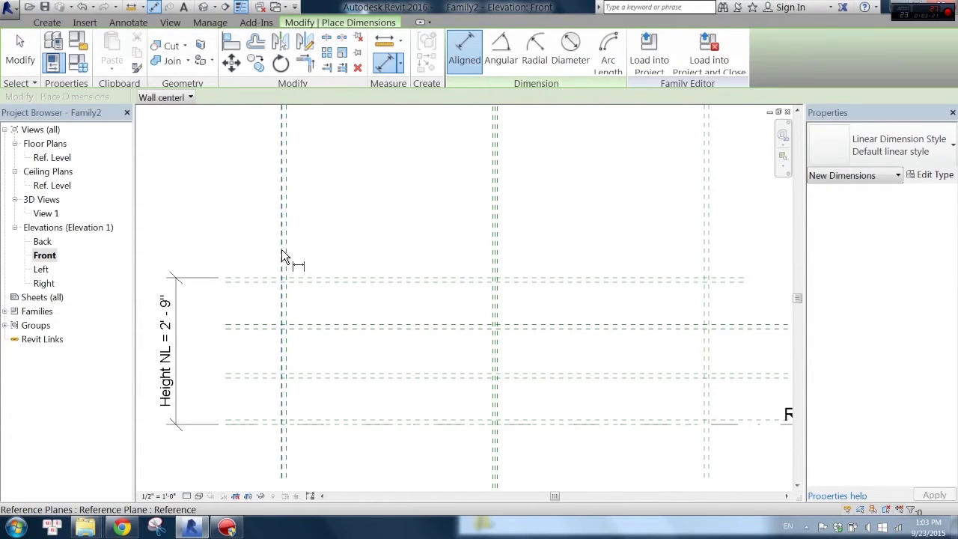
left_click(283, 256)
left_click(708, 252)
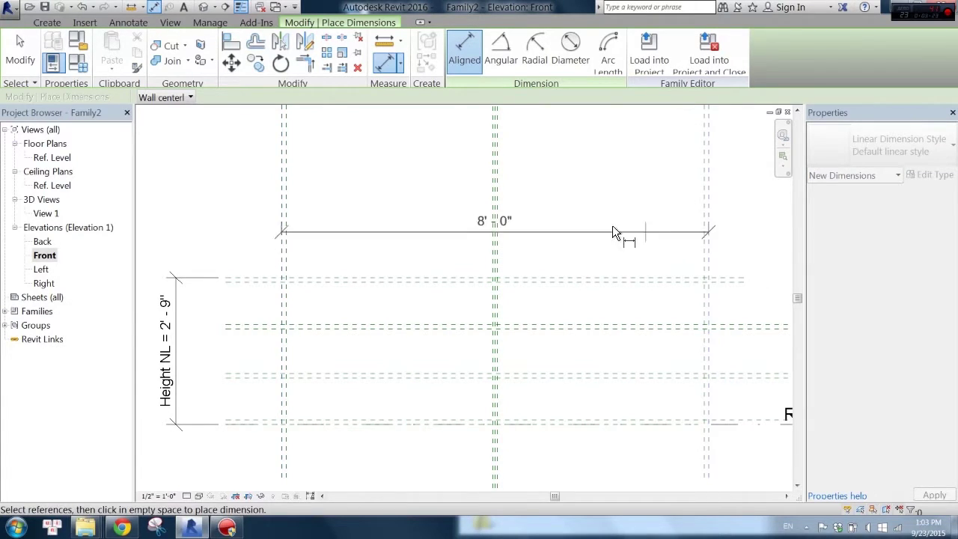
left_click(553, 219)
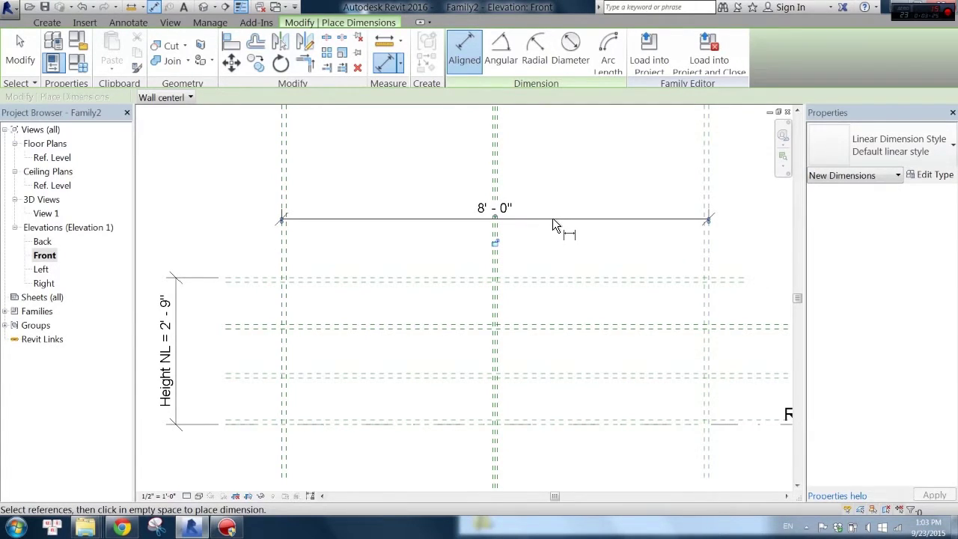
left_click(20, 52)
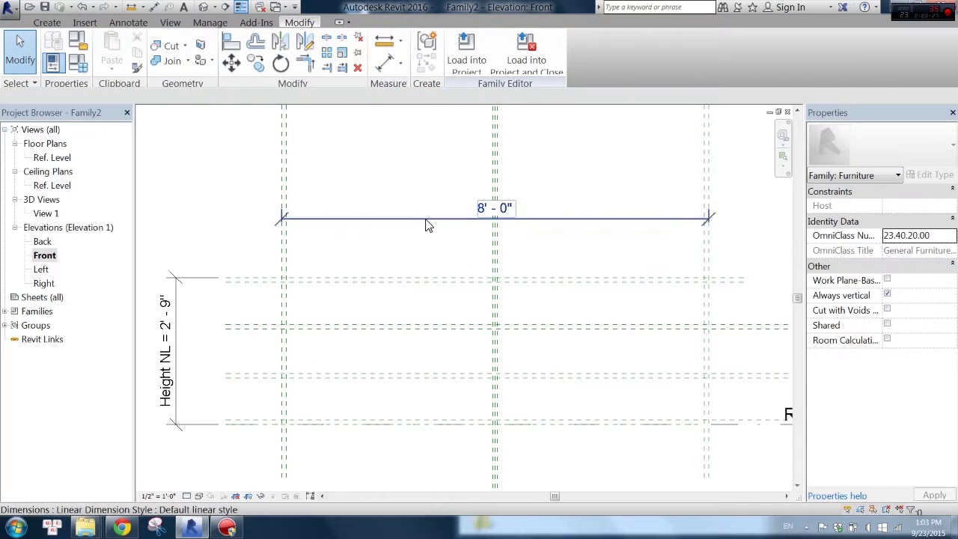
Label the 8'-0" dimension with a new Long NL type parameter
left_click(427, 223)
left_click(343, 97)
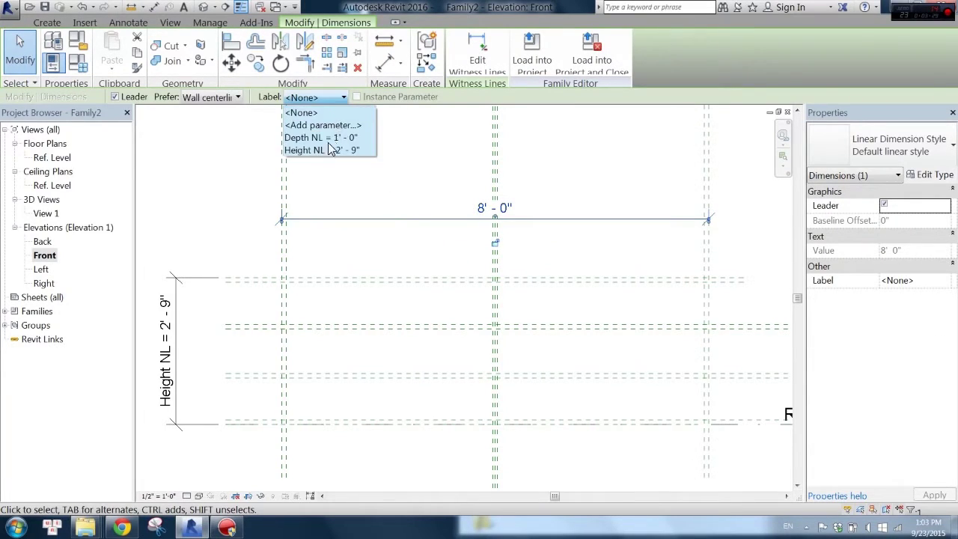
left_click(318, 125)
type("Long NL")
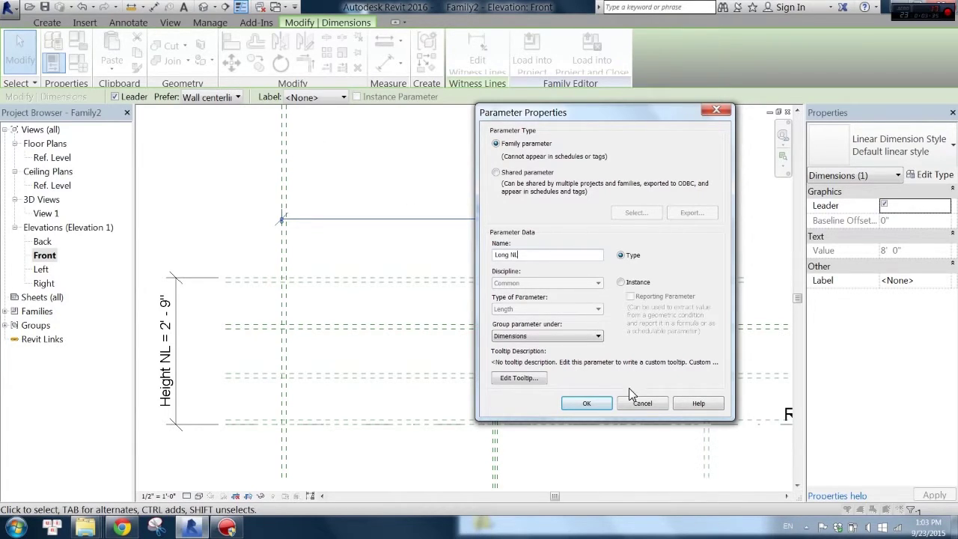
left_click(586, 403)
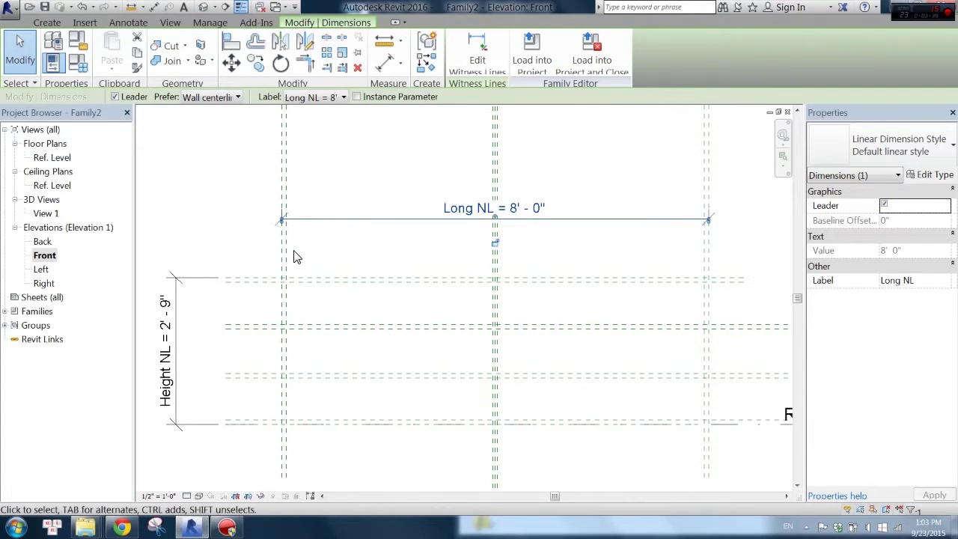
key("d")
key("i")
scroll(295, 259, "up", 3)
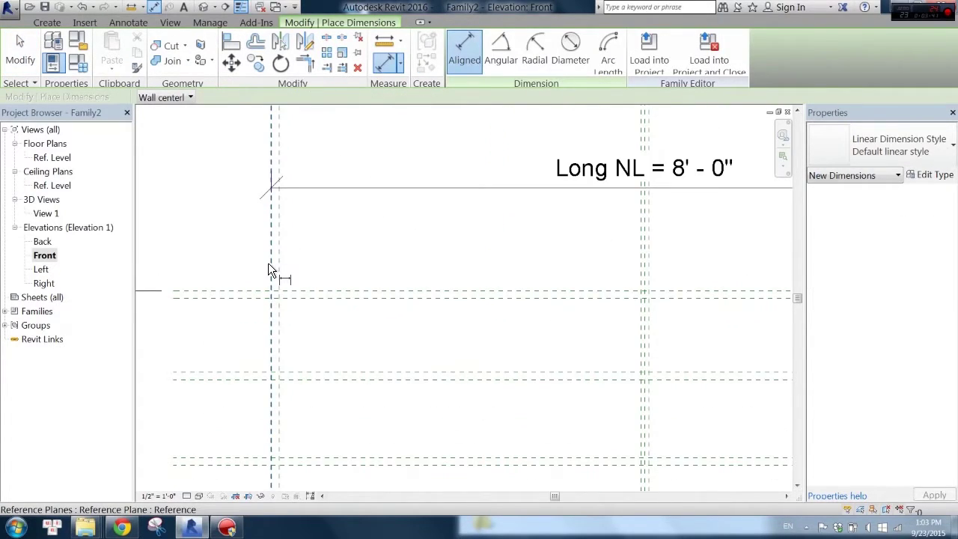
Place 0'-1" dimensions across the close left and centre reference plane pairs
left_click(276, 259)
left_click(277, 252)
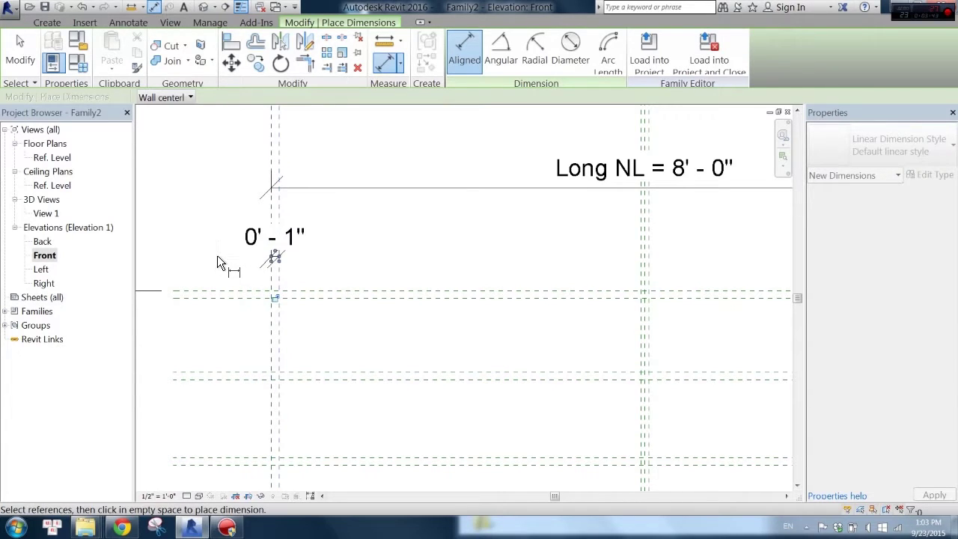
left_click(217, 256)
left_click(638, 273)
scroll(642, 273, "up", 5)
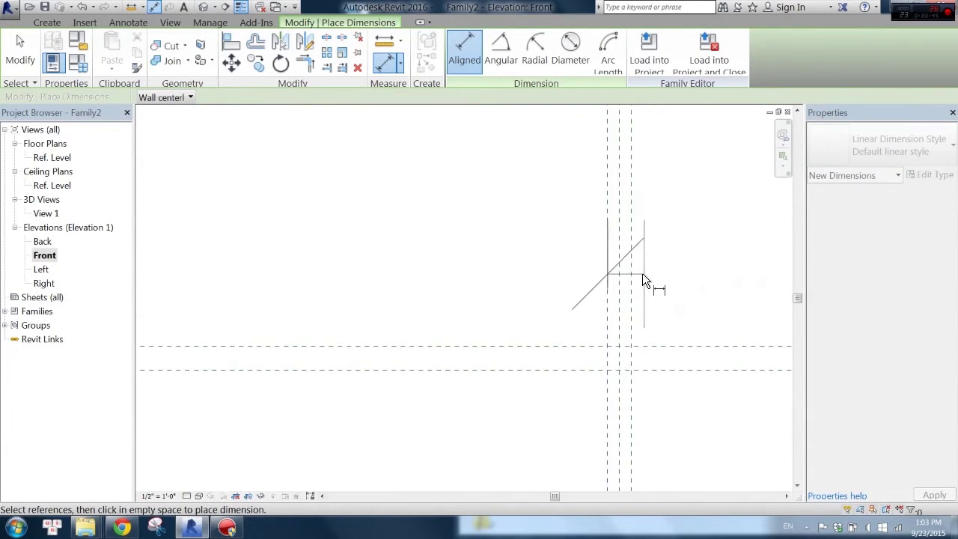
left_click(633, 283)
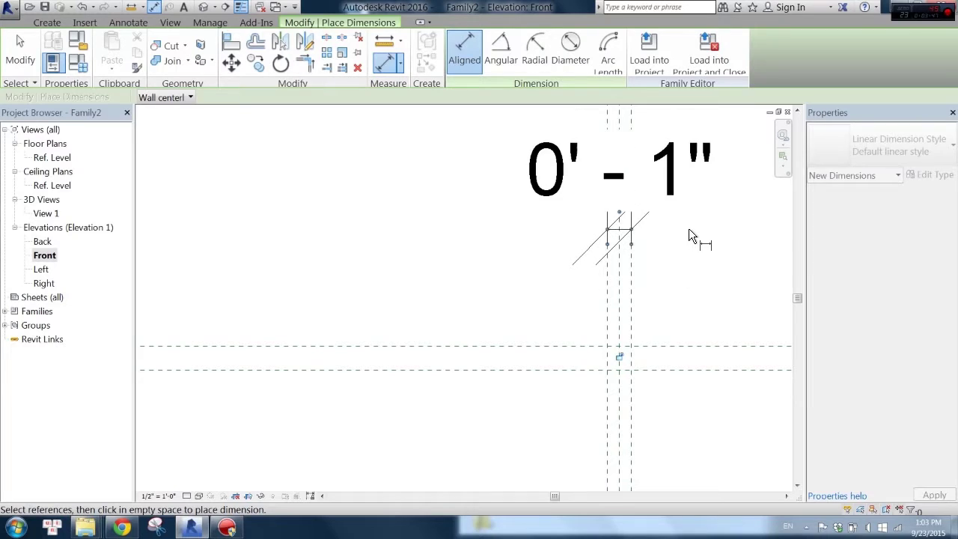
left_click(689, 232)
Dimension across the centre reference planes and make the dimension equal (EQ)
left_click(619, 293)
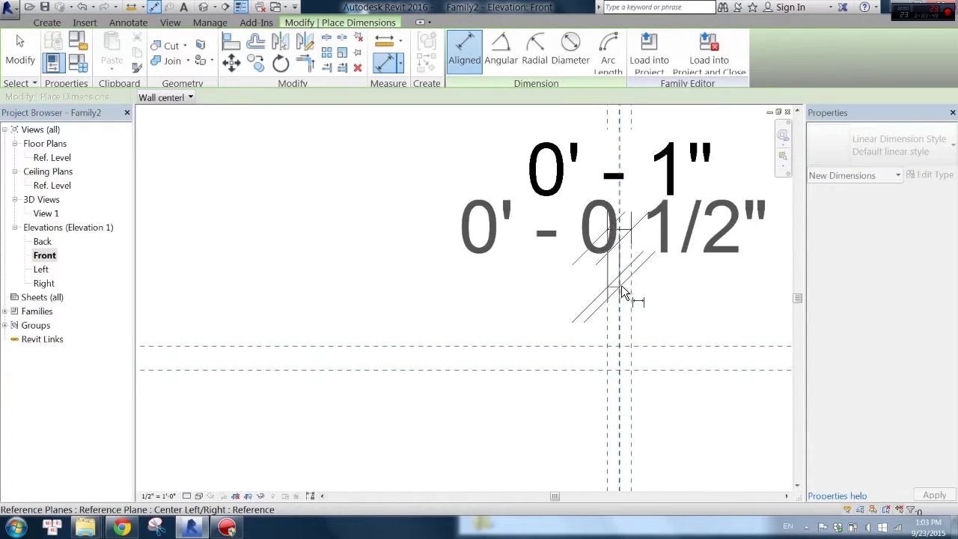
scroll(631, 301, "down", 3)
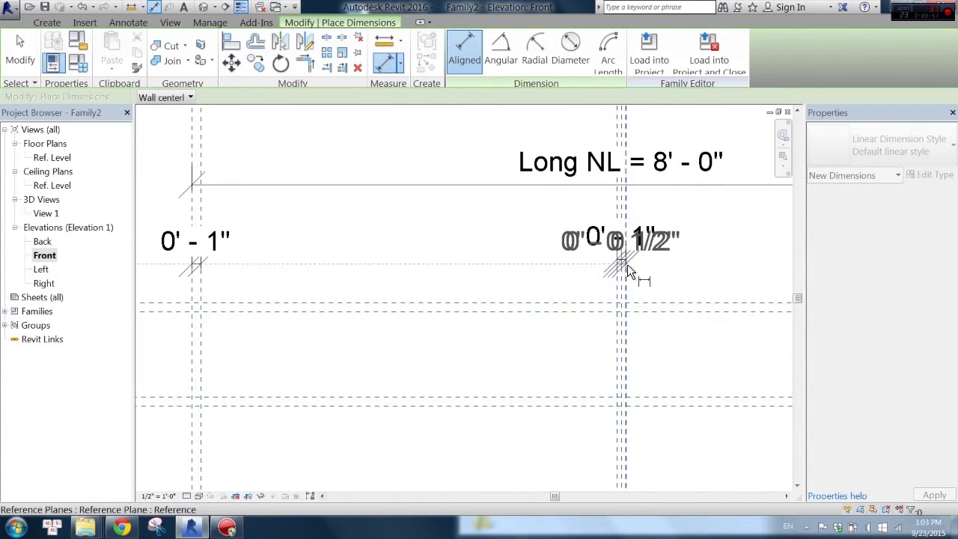
scroll(616, 303, "down", 2)
left_click(608, 281)
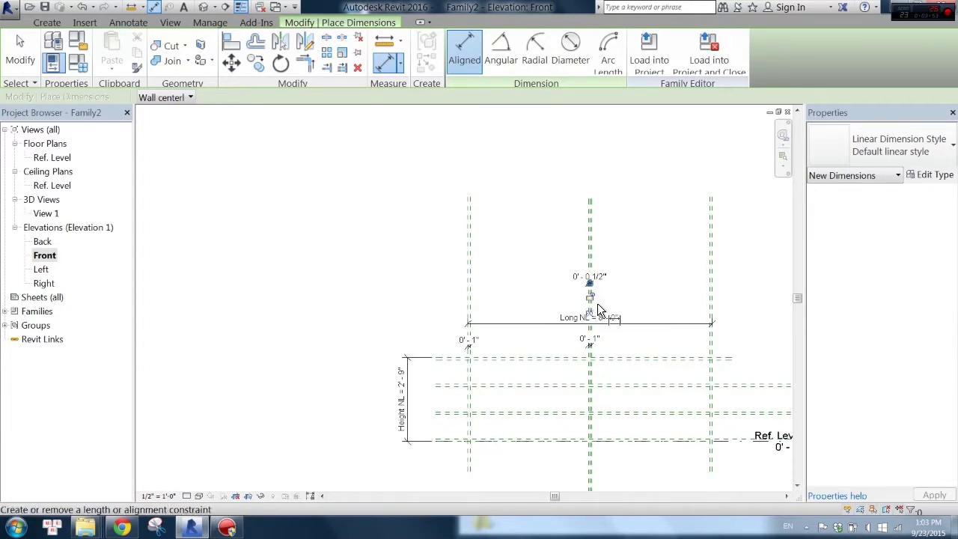
scroll(596, 300, "up", 2)
left_click(584, 268)
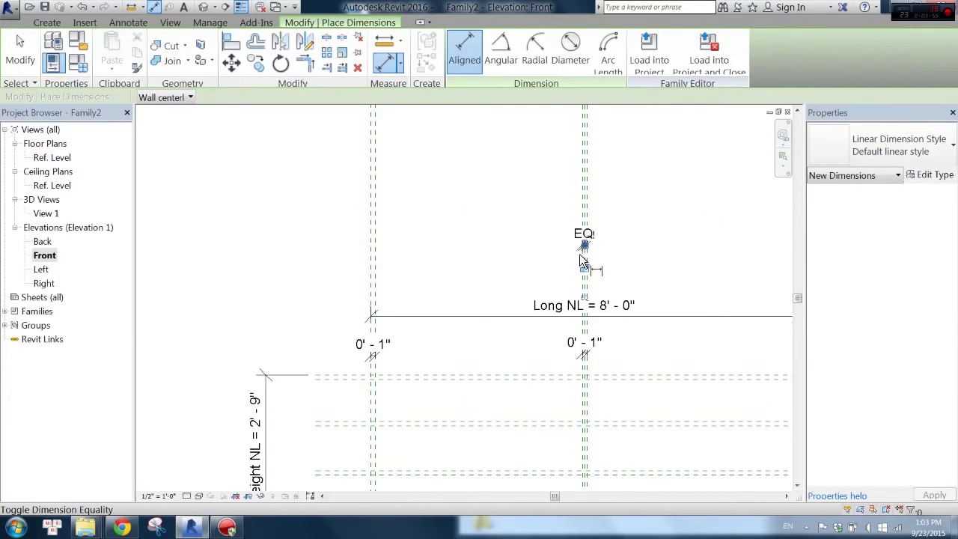
scroll(523, 258, "down", 3)
scroll(706, 299, "up", 2)
scroll(620, 289, "up", 1)
scroll(577, 317, "up", 3)
Add 0'-1" dimensions to the right-end pair and the top two horizontal plane pairs
left_click(552, 305)
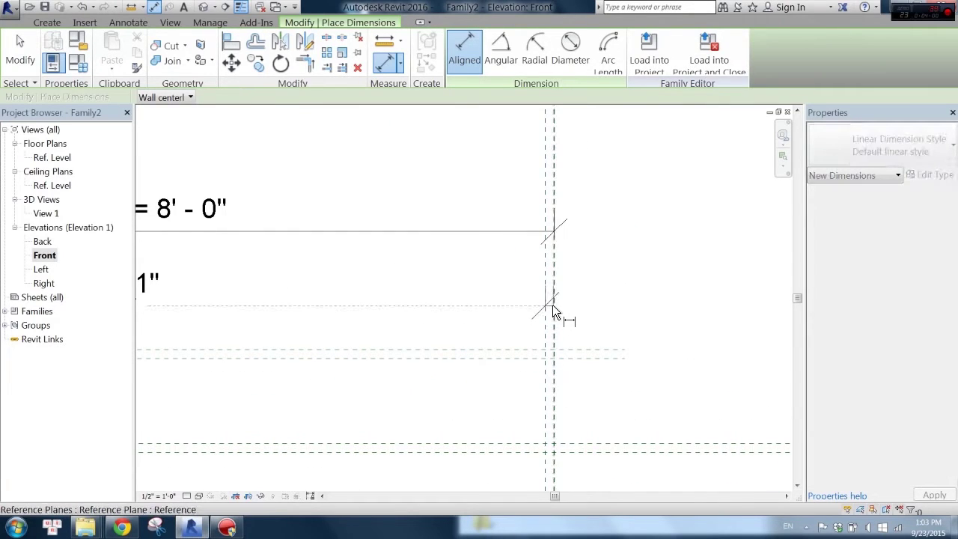
left_click(582, 297)
scroll(603, 329, "down", 2)
scroll(658, 300, "down", 2)
scroll(400, 303, "up", 3)
scroll(419, 291, "up", 1)
left_click(419, 291)
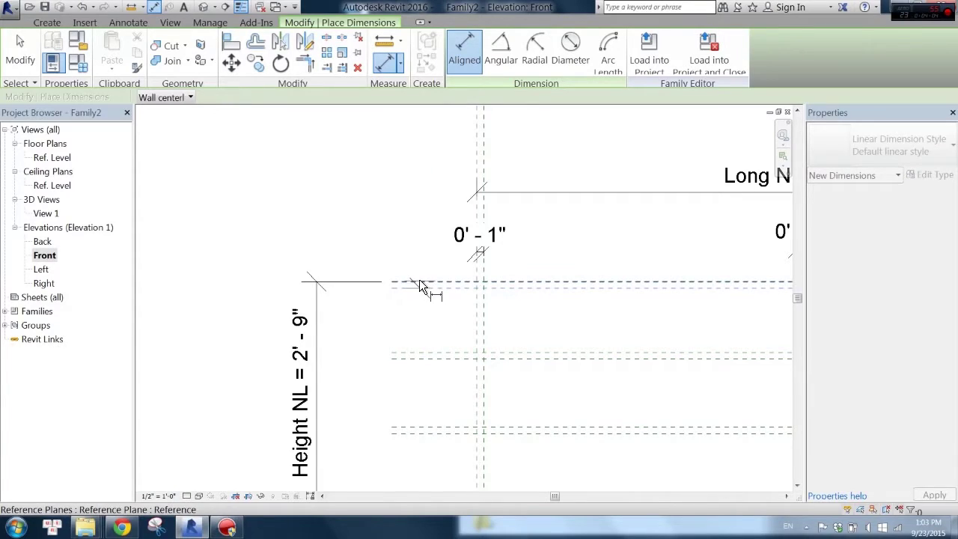
left_click(419, 281)
left_click(385, 241)
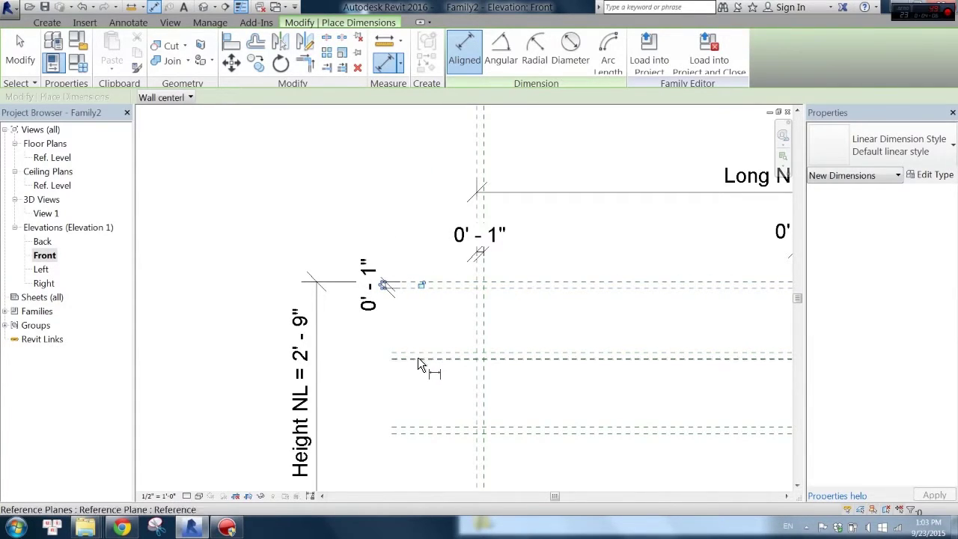
left_click(418, 357)
left_click(417, 351)
left_click(389, 329)
Add 0'-1" dimensions to the lower and bottom horizontal plane pairs, then exit the tool
scroll(419, 359, "down", 2)
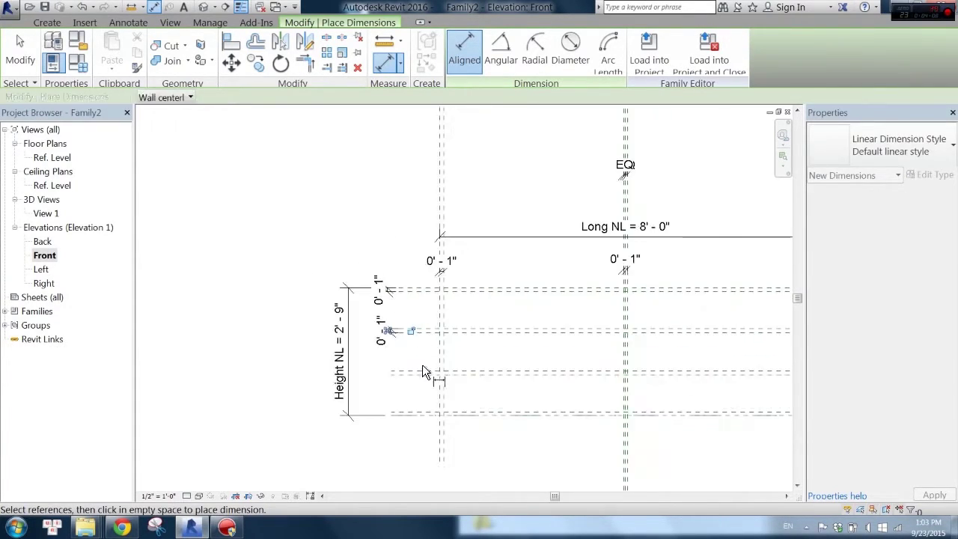
scroll(419, 378, "up", 4)
left_click(415, 374)
left_click(415, 386)
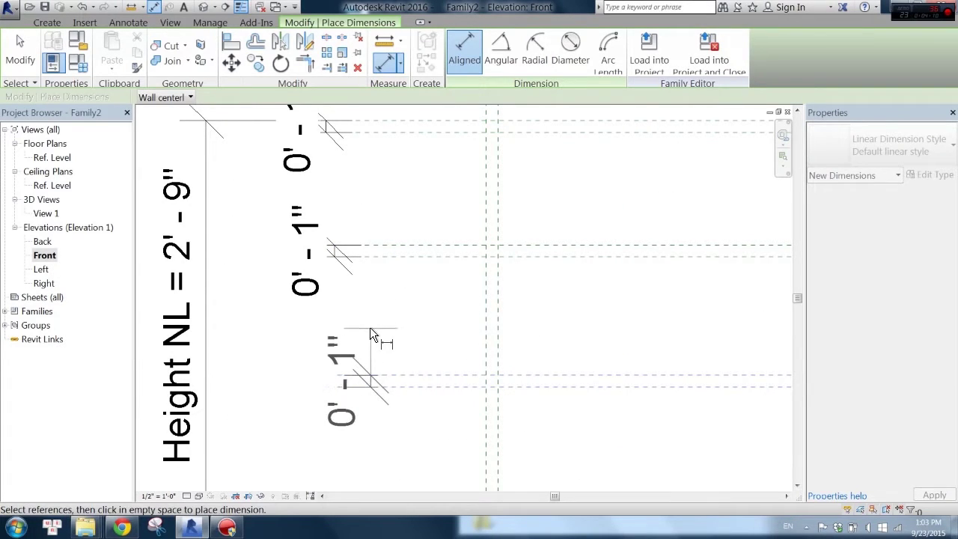
left_click(370, 327)
scroll(365, 312, "down", 2)
left_click(393, 397)
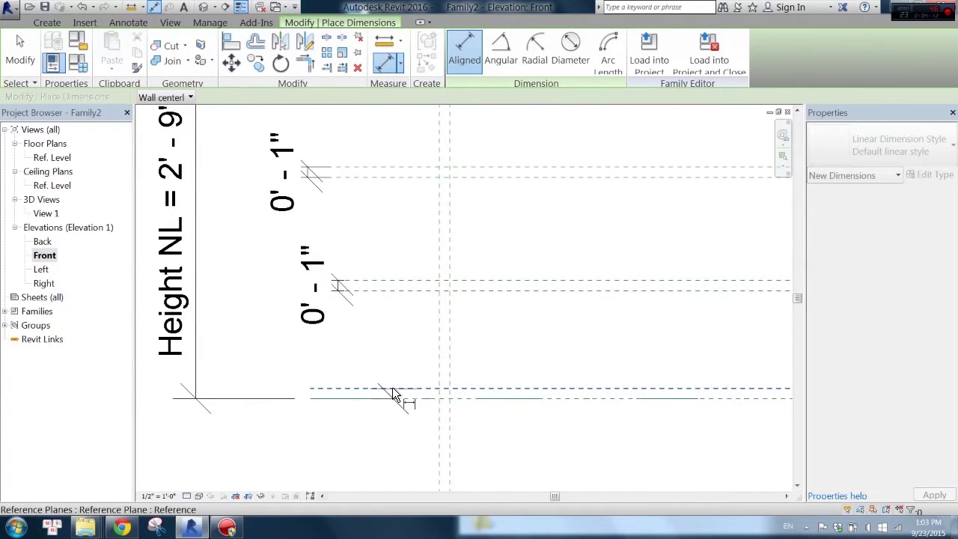
left_click(392, 389)
left_click(316, 343)
scroll(311, 369, "down", 3)
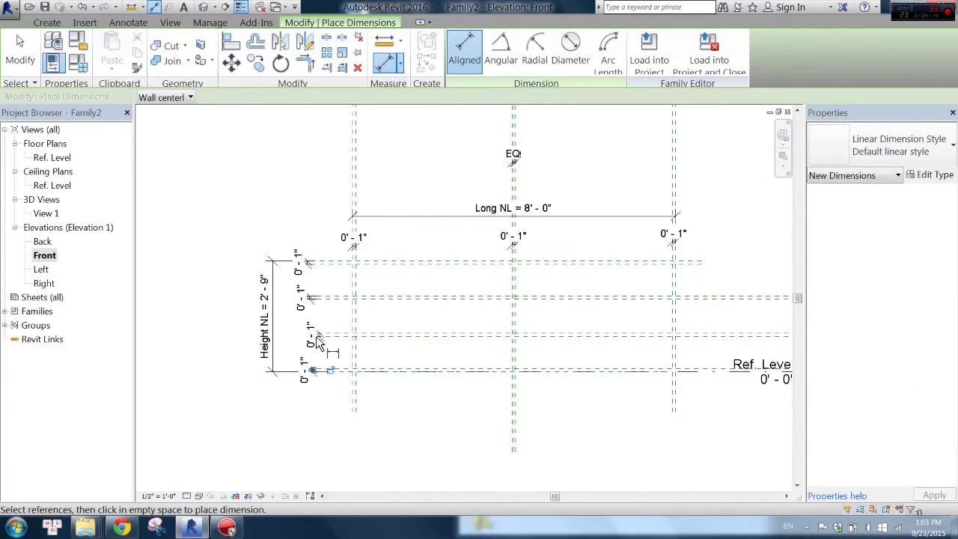
left_click(20, 73)
scroll(387, 250, "up", 3)
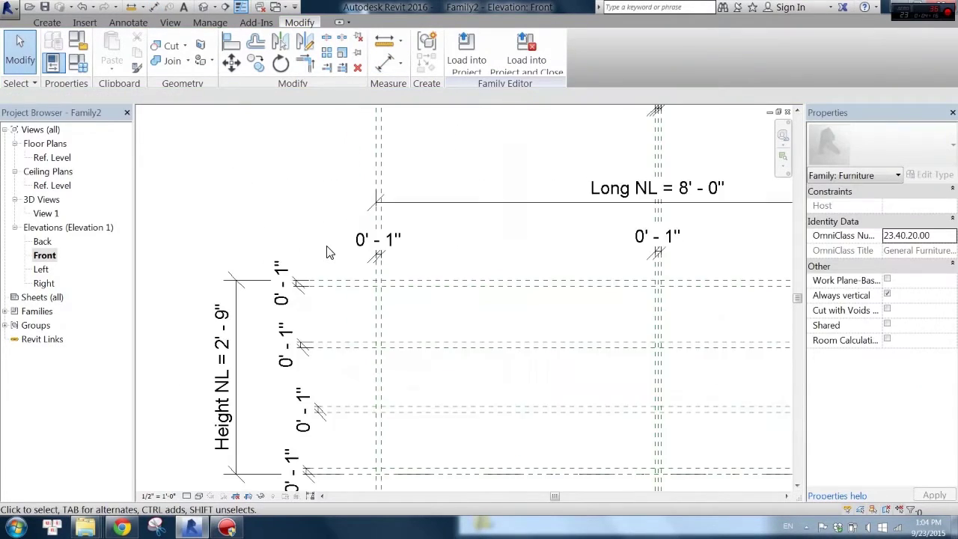
scroll(314, 412, "down", 3)
scroll(315, 416, "up", 2)
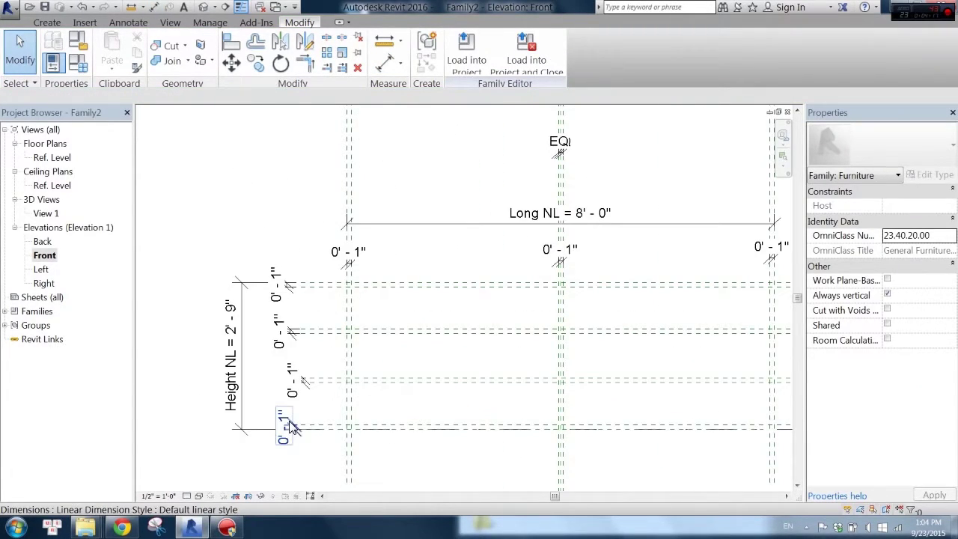
Select all seven 0'-1" board-thickness dimensions
left_click(290, 427)
left_click(287, 347, "ctrl")
left_click(286, 346, "ctrl")
left_click(277, 288, "ctrl")
left_click(348, 255, "ctrl")
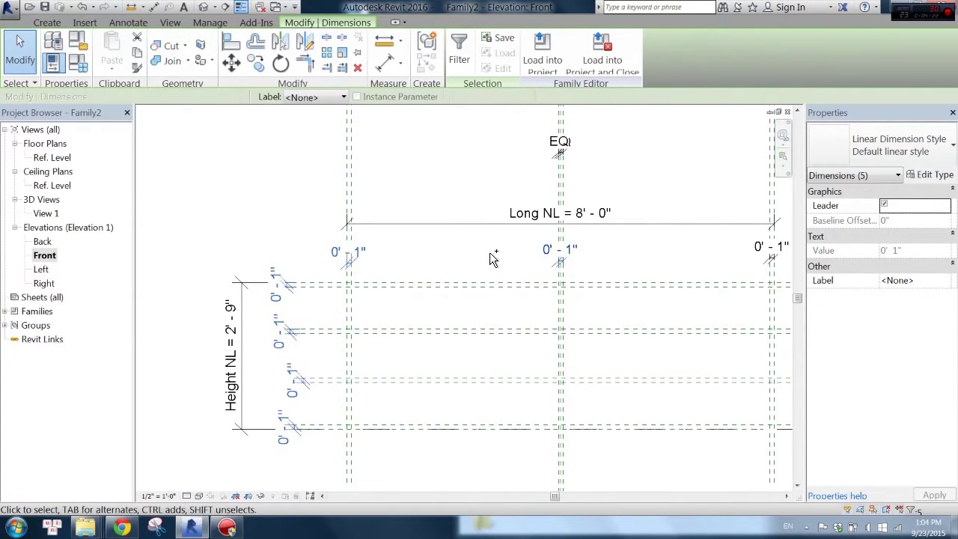
scroll(493, 258, "down", 2)
left_click(663, 256, "ctrl")
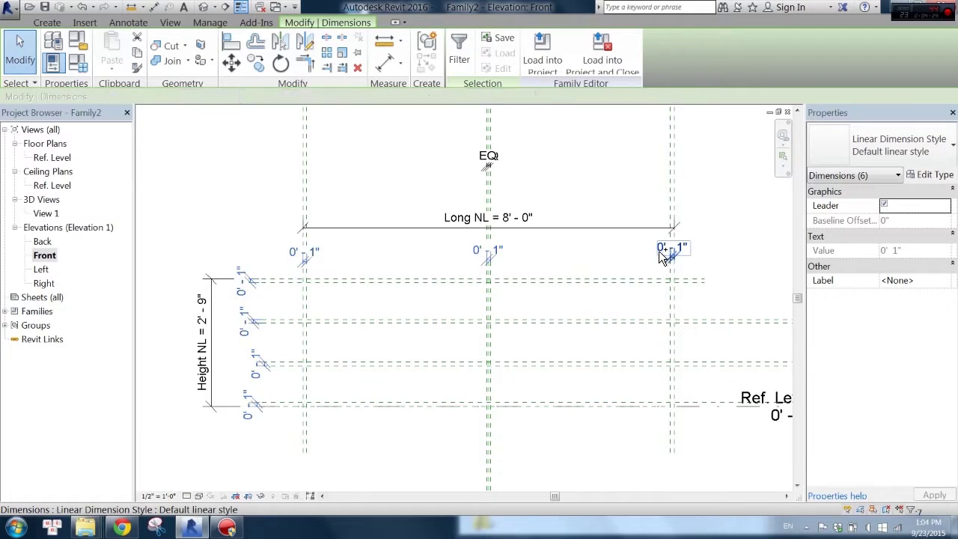
left_click(488, 253, "ctrl")
scroll(545, 259, "down", 1)
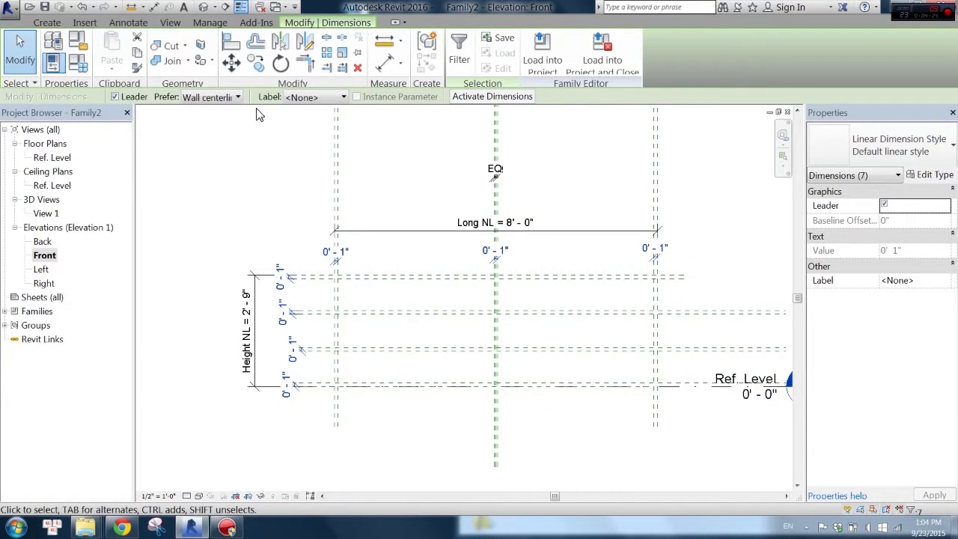
Label the selected dimensions with a new Thickness NL type parameter
left_click(309, 97)
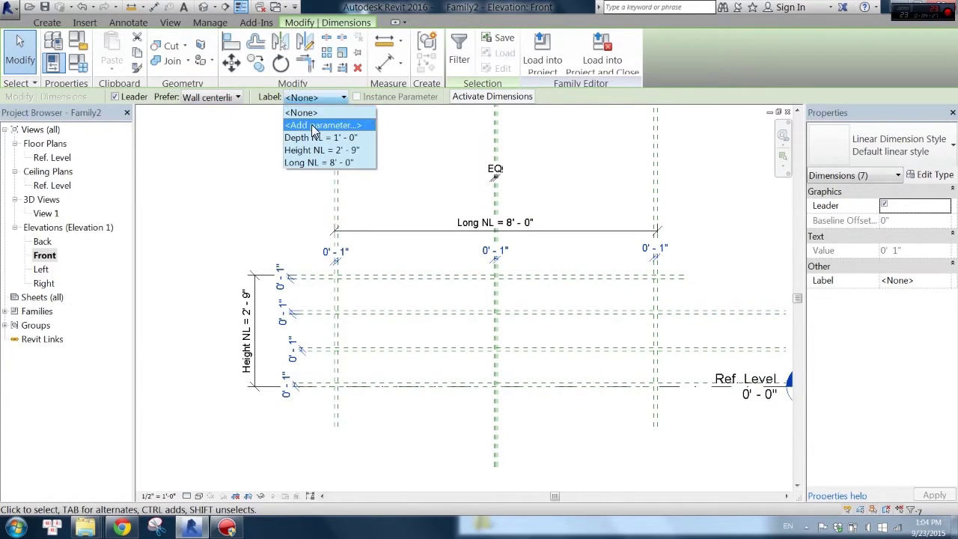
left_click(318, 122)
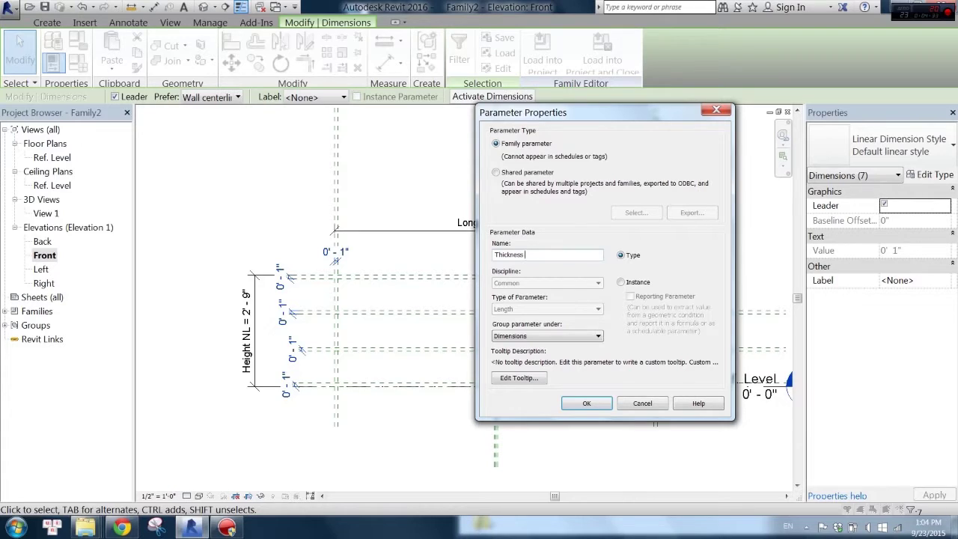
type("Thickness NL")
left_click(572, 404)
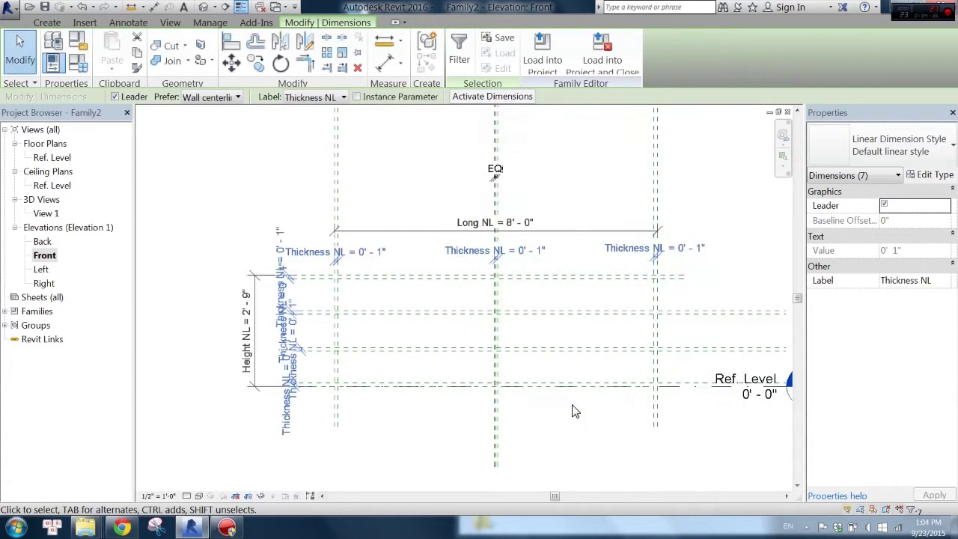
left_click(288, 200)
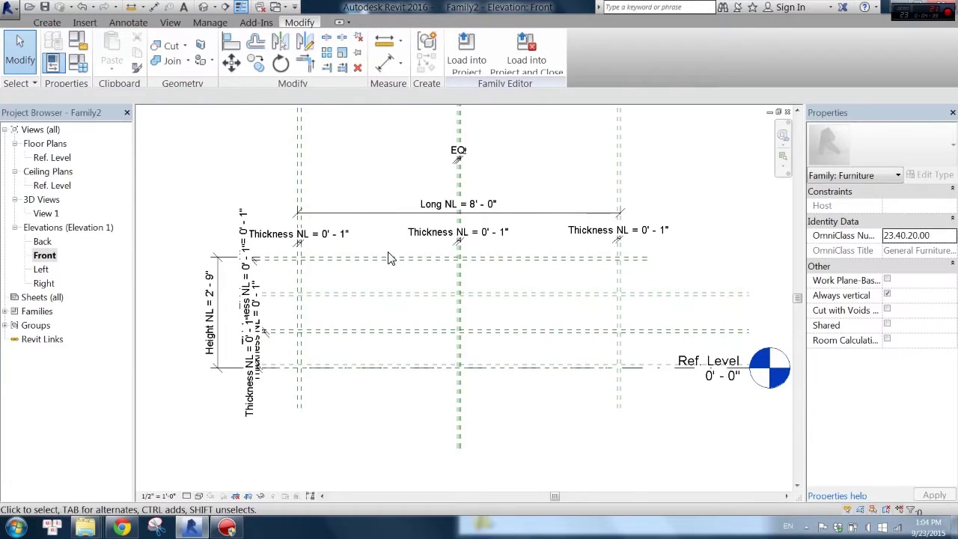
scroll(602, 325, "up", 1)
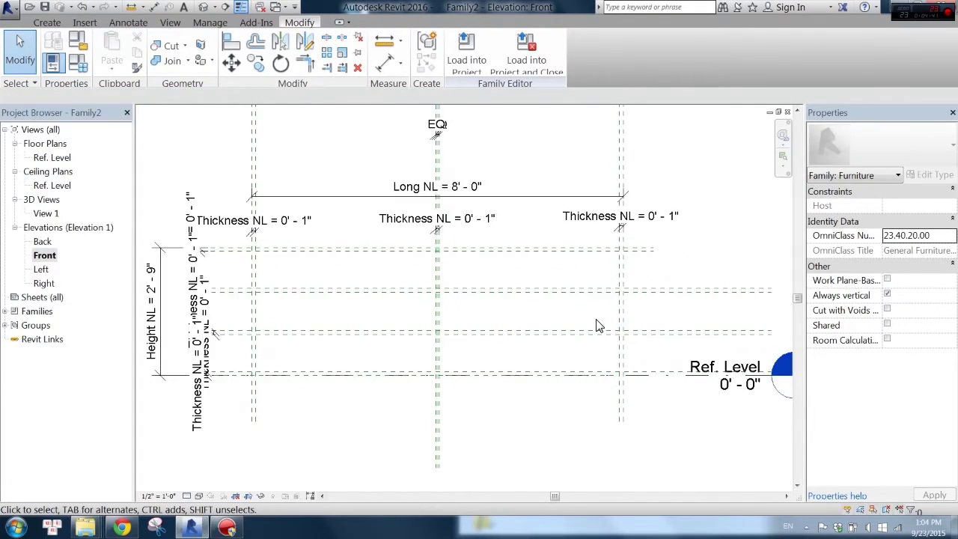
Start a new extrusion and sketch the outer 8'-0" by 2'-9" frame rectangle
left_click(57, 20)
left_click(119, 38)
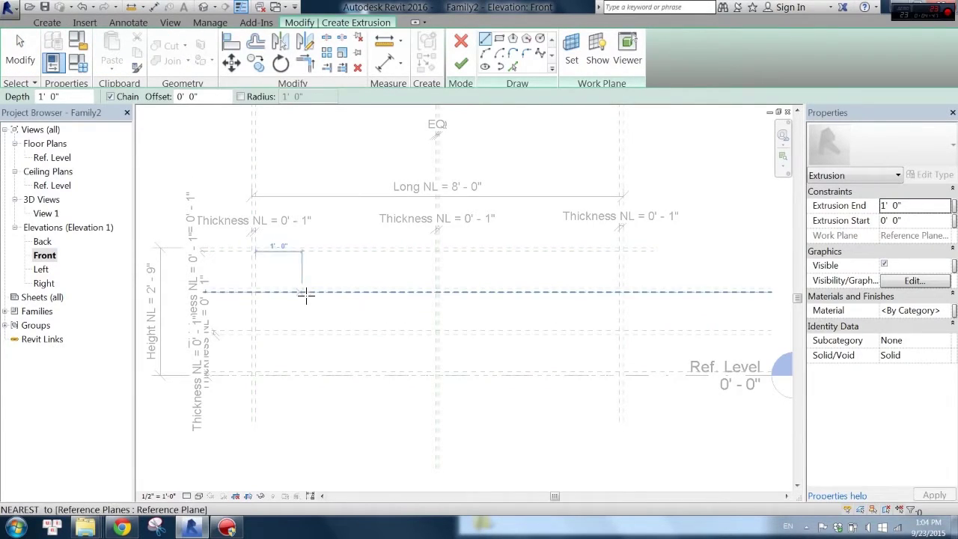
scroll(306, 292, "up", 1)
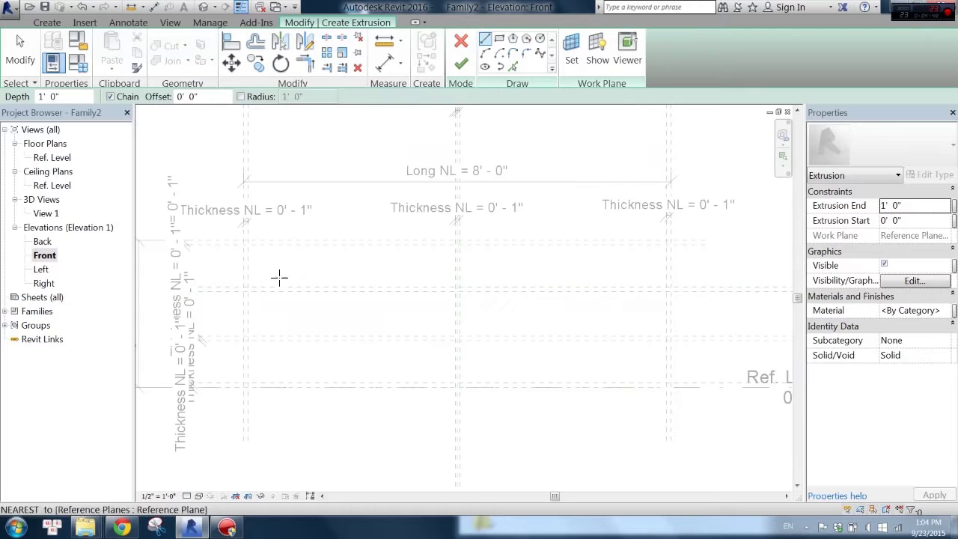
left_click(245, 240)
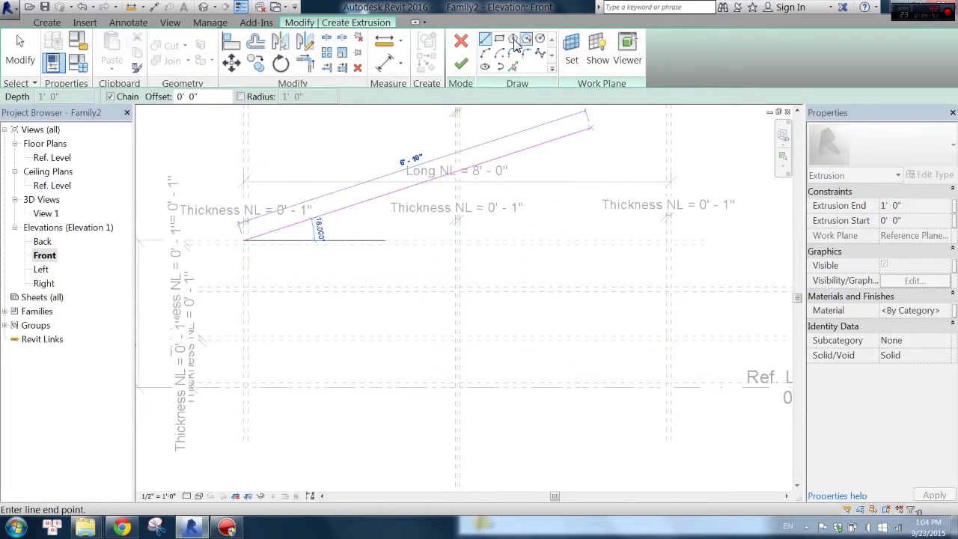
left_click(499, 39)
left_click(245, 241)
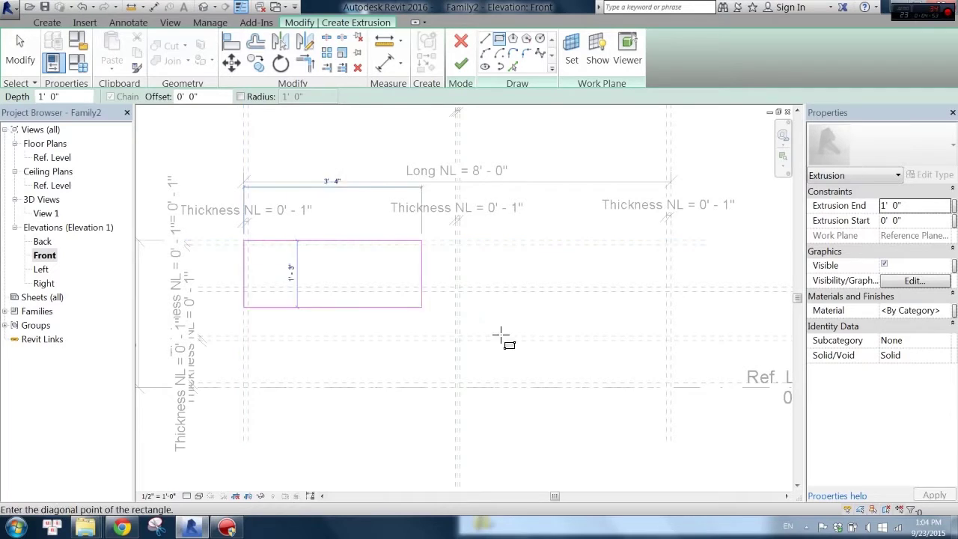
left_click(671, 386)
scroll(627, 340, "up", 1)
scroll(627, 341, "up", 1)
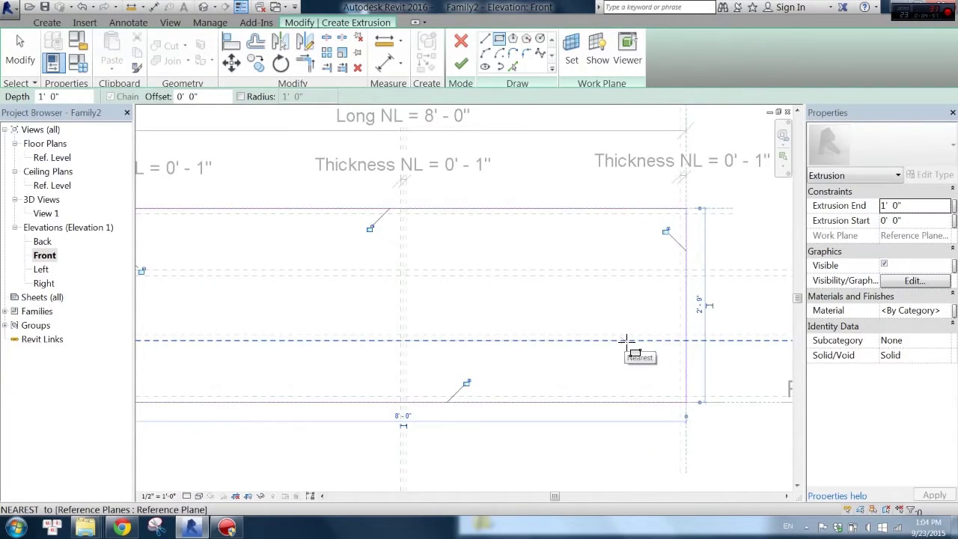
scroll(642, 336, "down", 1)
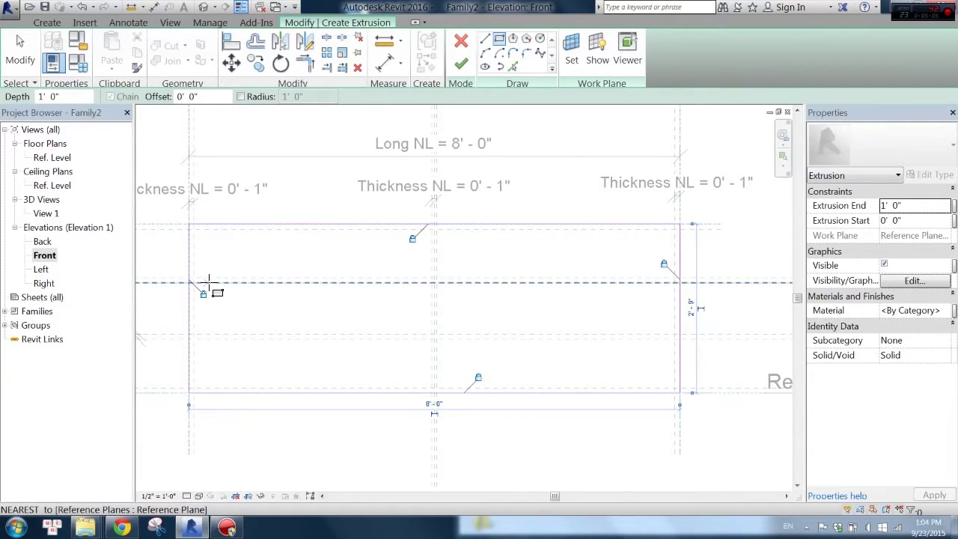
Sketch the top-left, bottom-right and middle-left opening rectangles
left_click(193, 229)
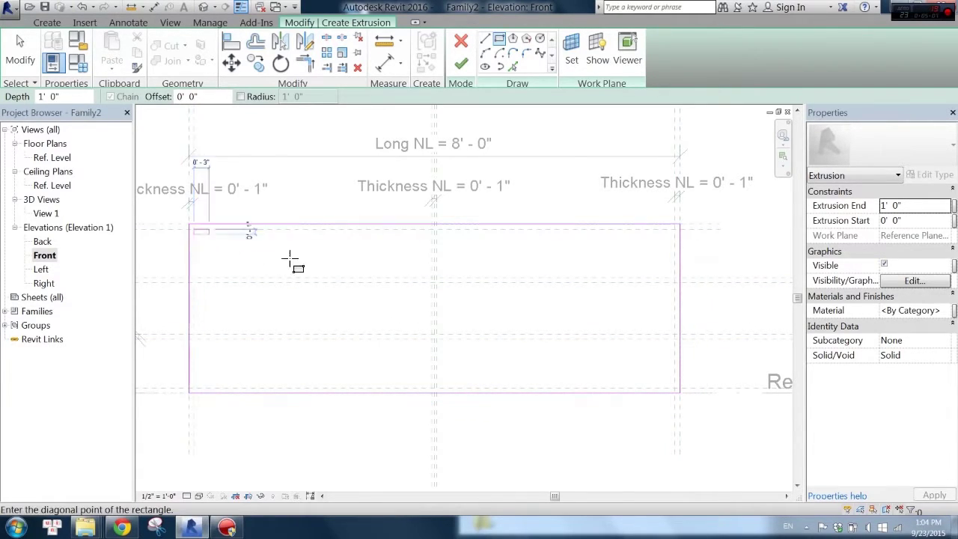
left_click(432, 278)
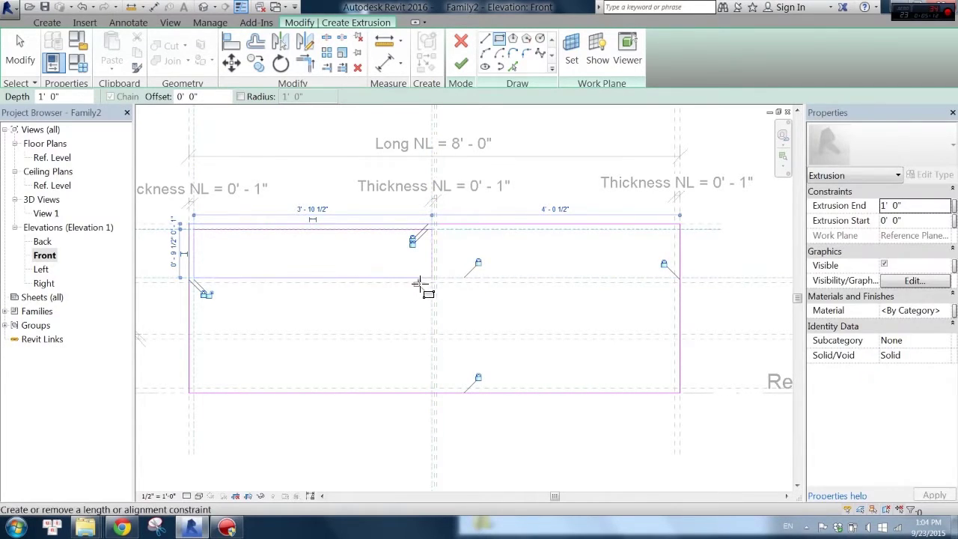
left_click(436, 339)
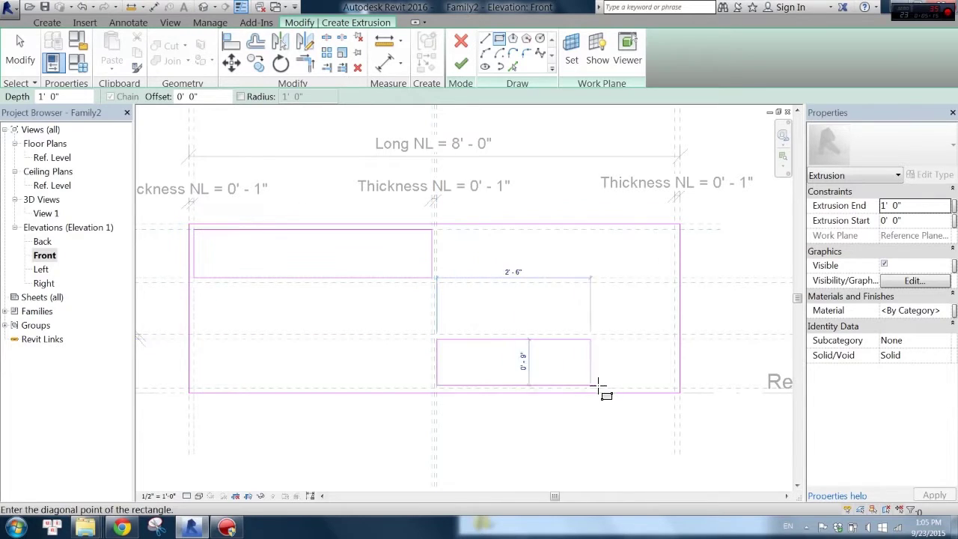
left_click(675, 388)
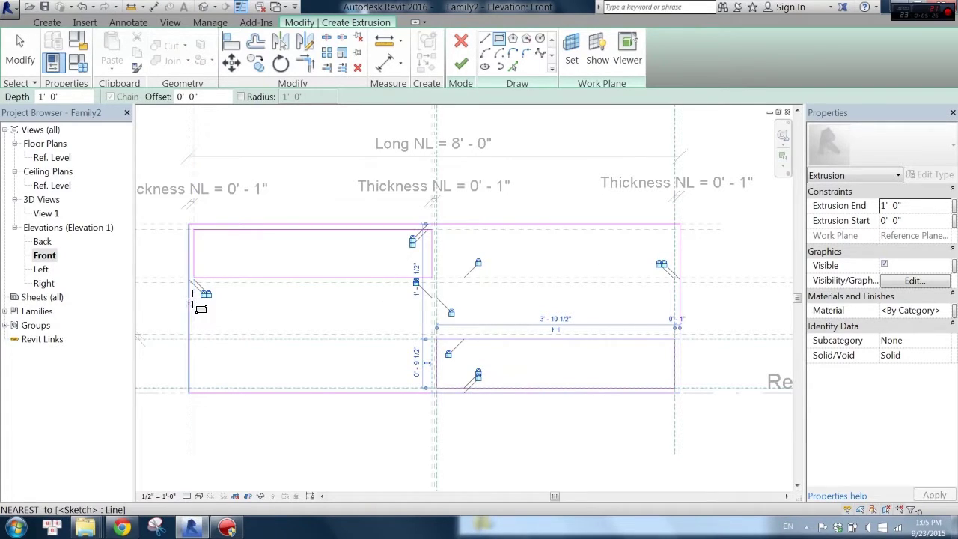
left_click(193, 283)
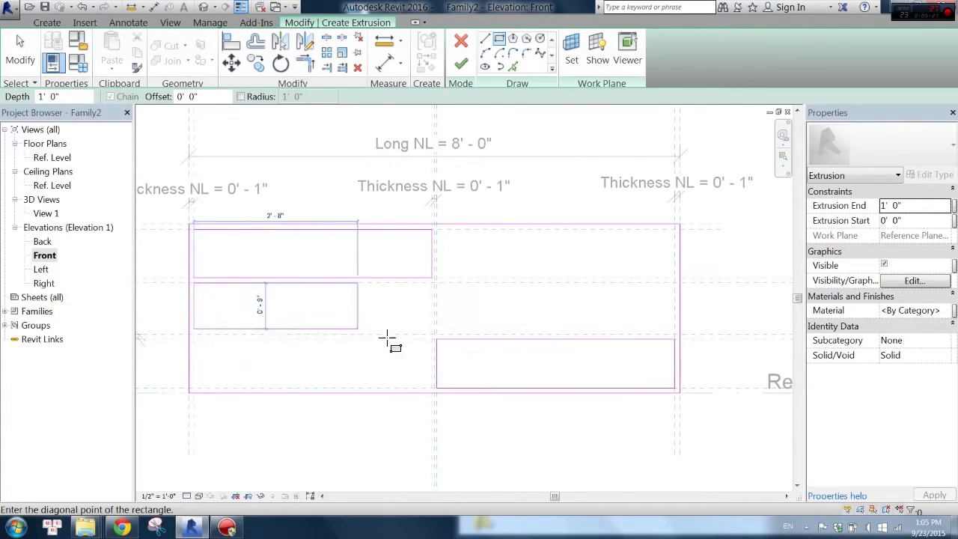
left_click(432, 334)
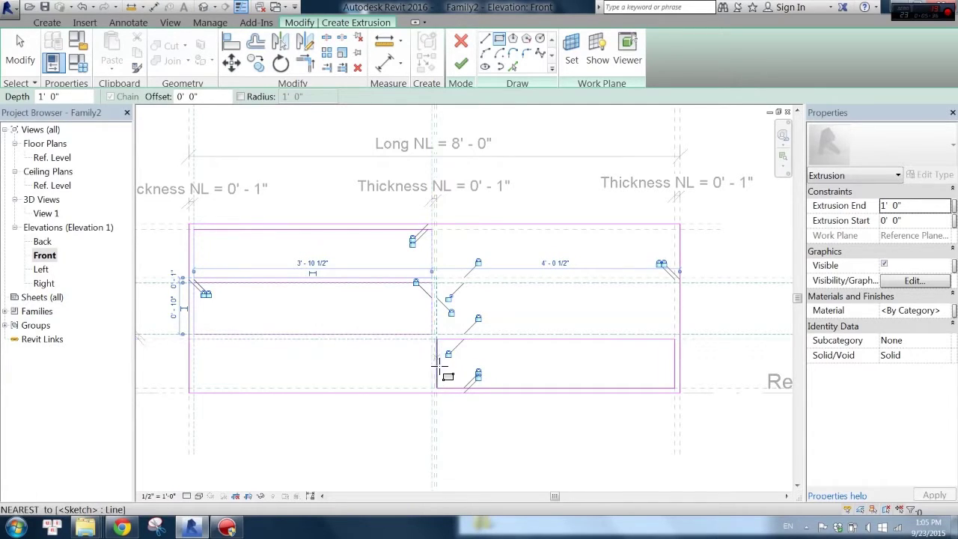
Sketch the remaining three openings, lock an edge to its plane, and finish the extrusion
left_click(436, 282)
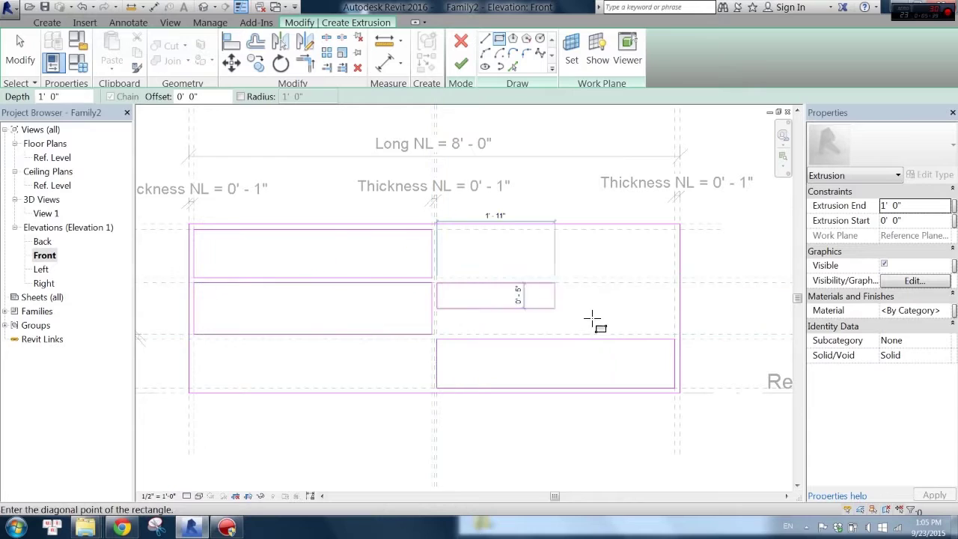
left_click(676, 335)
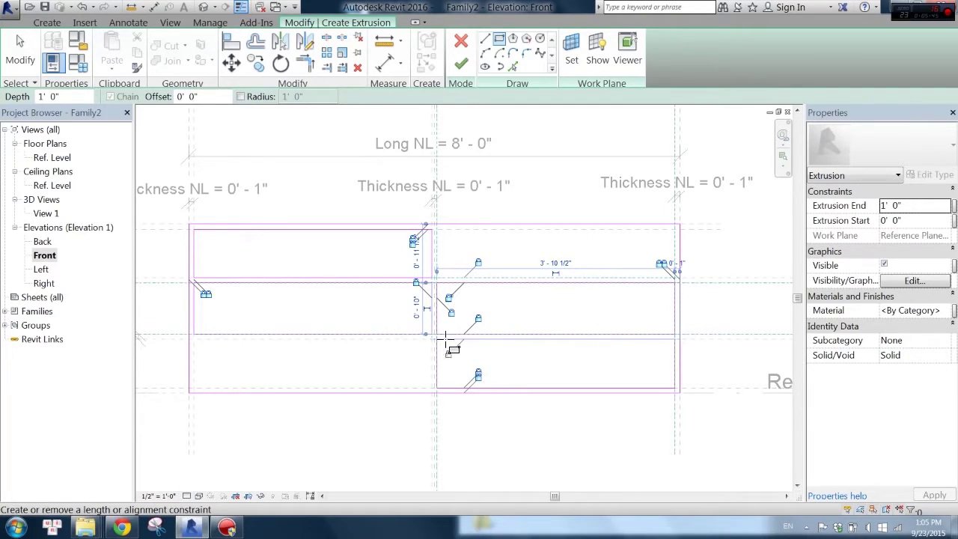
left_click(194, 338)
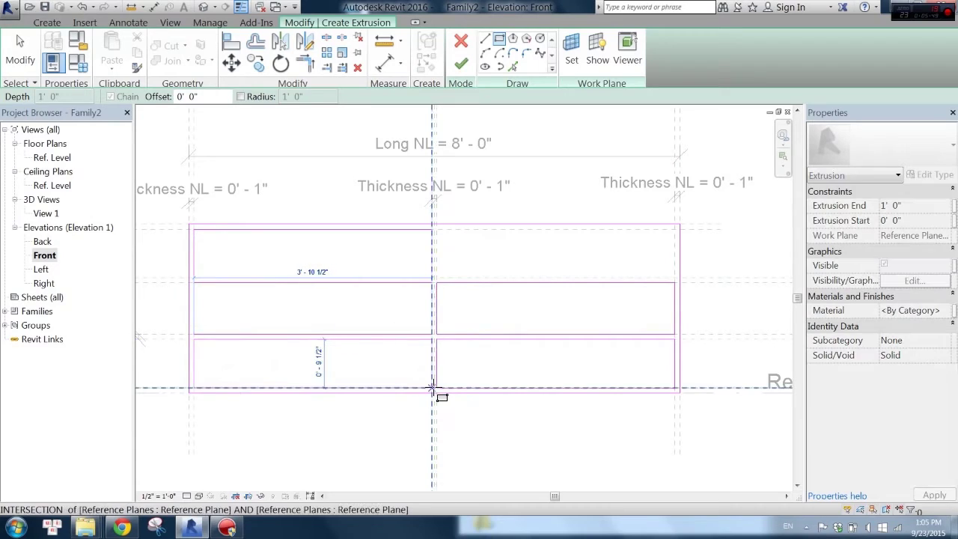
left_click(432, 389)
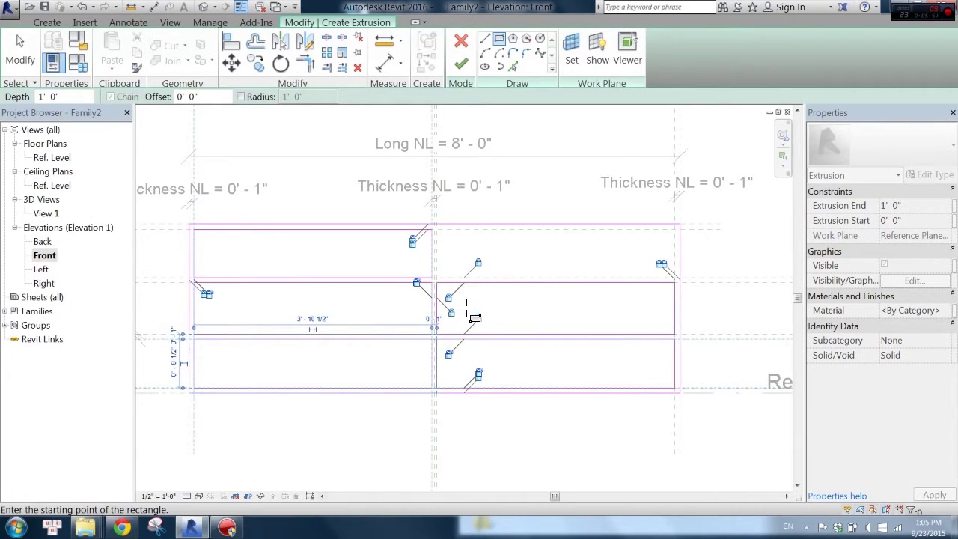
left_click(210, 296)
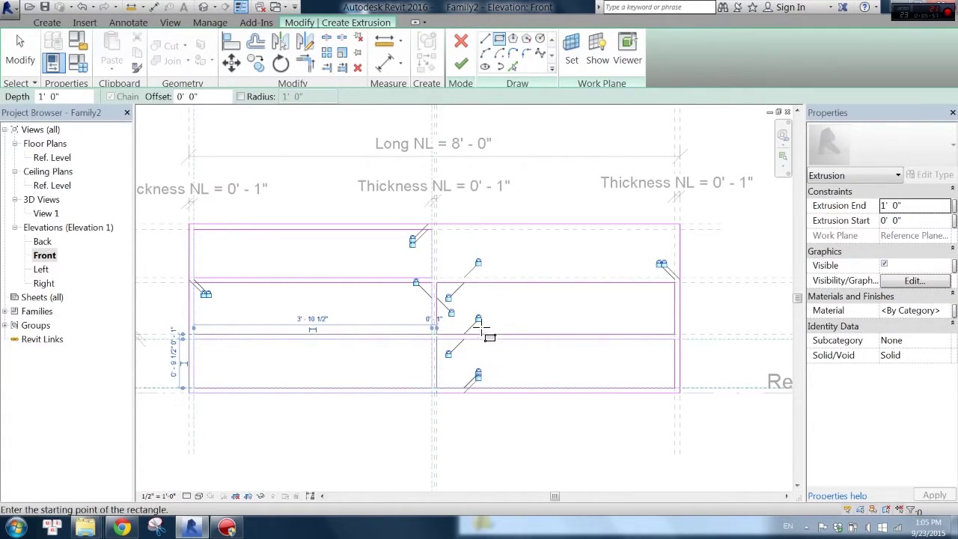
left_click(437, 227)
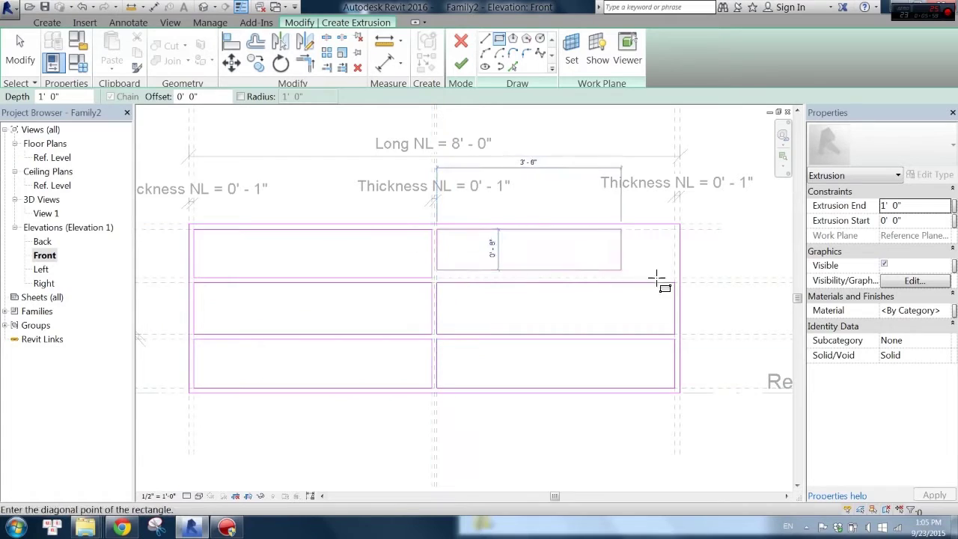
left_click(674, 278)
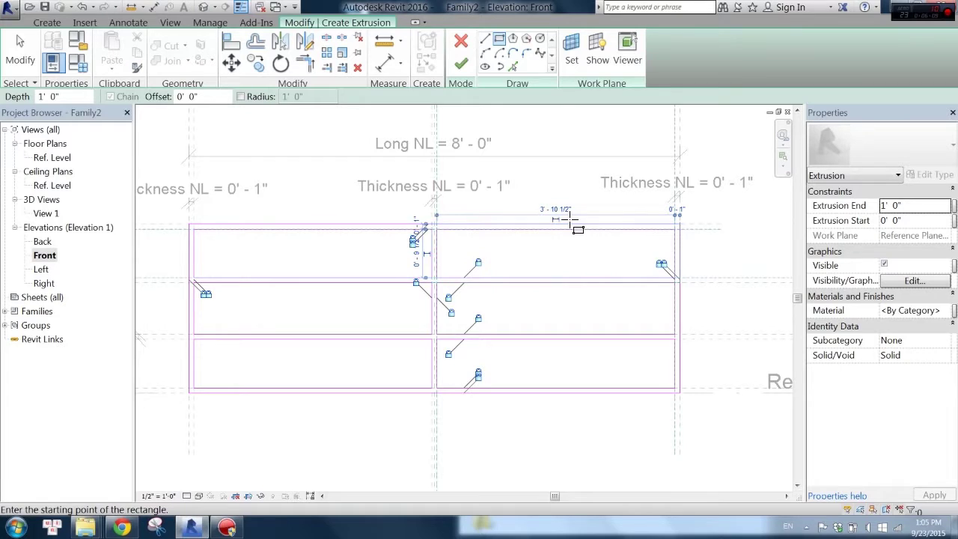
left_click(458, 67)
scroll(508, 380, "down", 1)
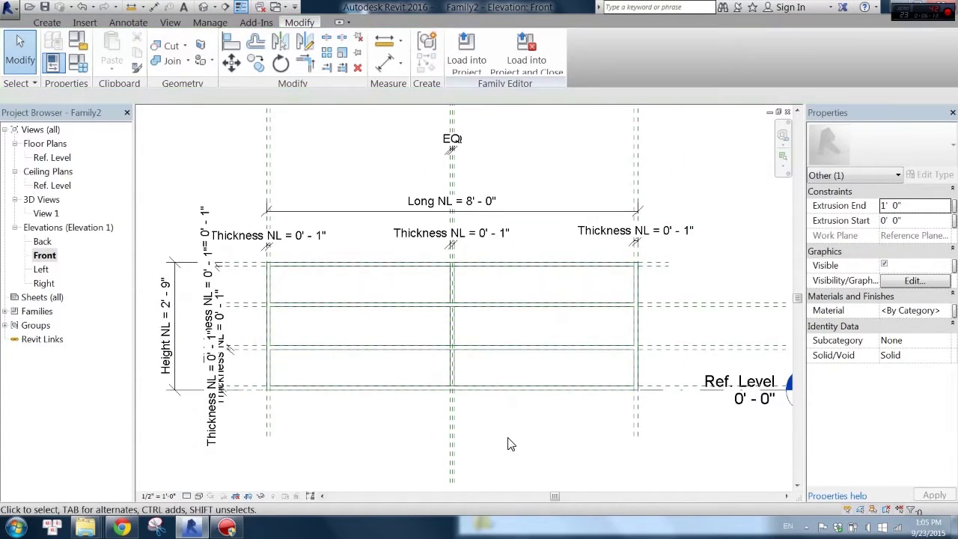
In the Ref. Level plan, drag the extrusion's faces onto the 1' 0" depth reference planes
left_click(509, 444)
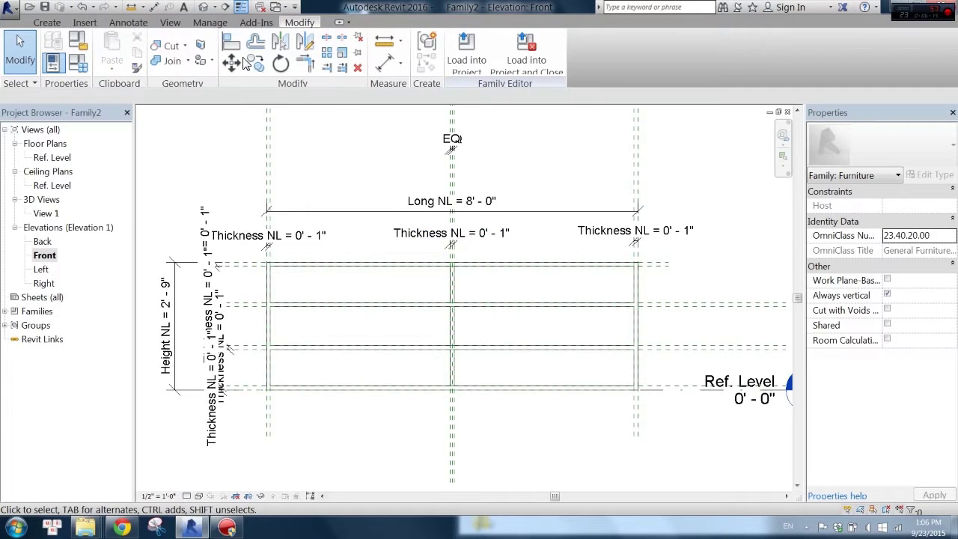
double_click(64, 157)
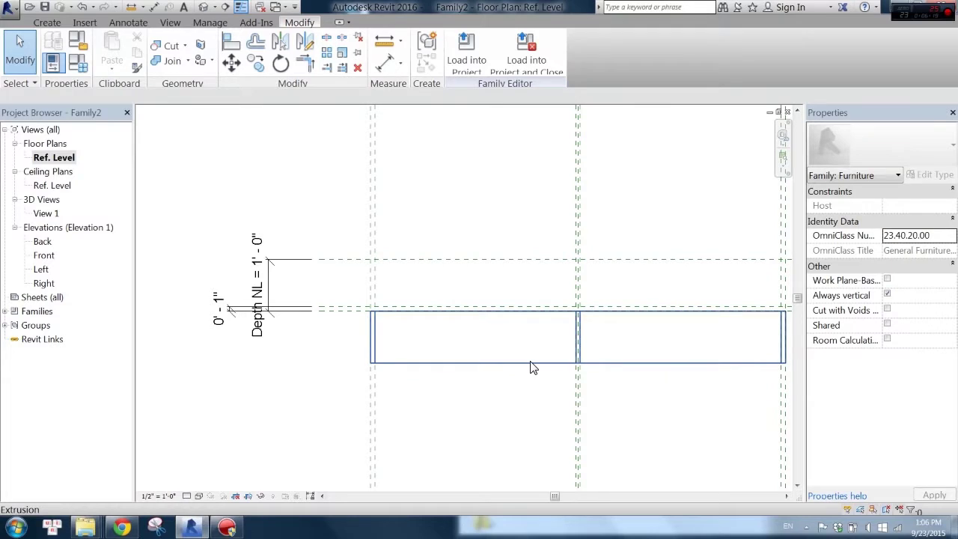
left_click(531, 364)
left_click_drag(577, 310, 571, 257)
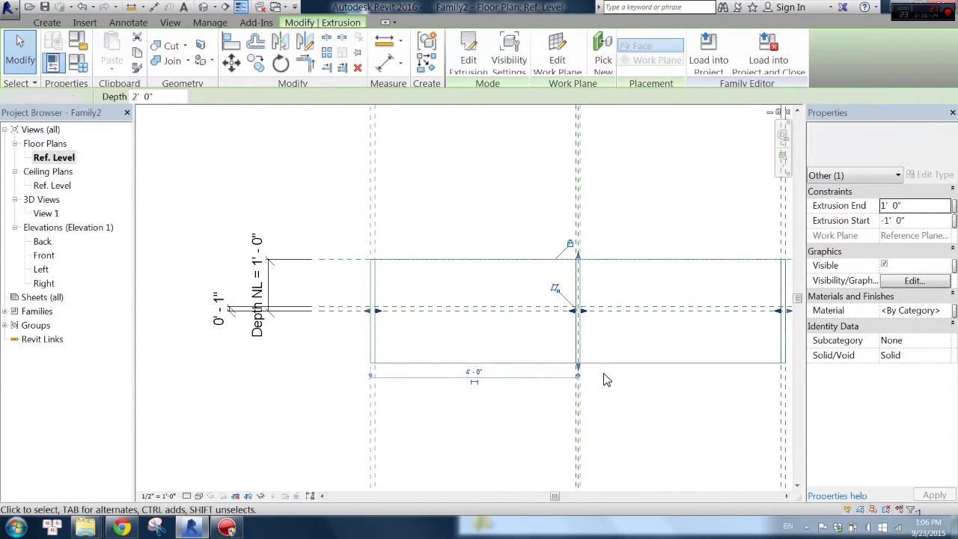
left_click(606, 371)
left_click(577, 364)
left_click_drag(578, 364, 605, 311)
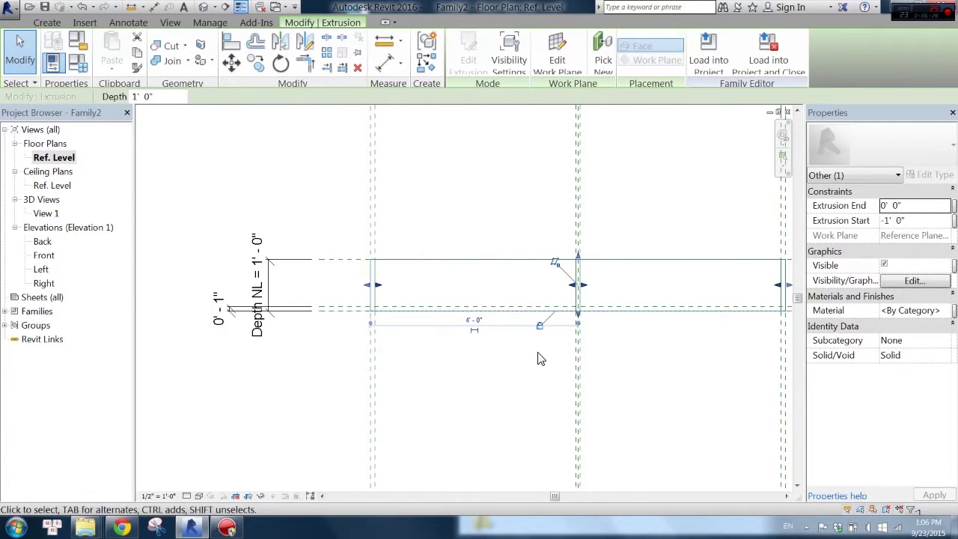
left_click(530, 372)
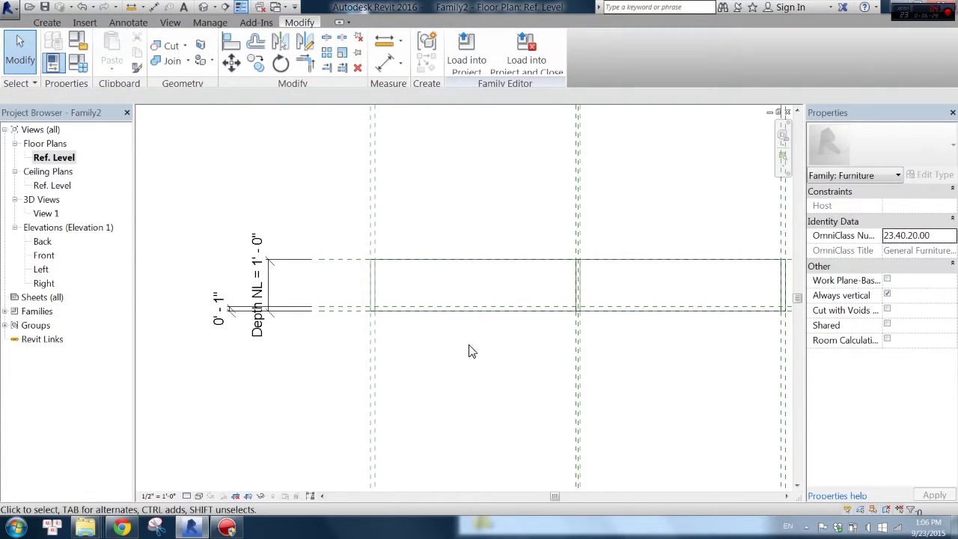
double_click(41, 243)
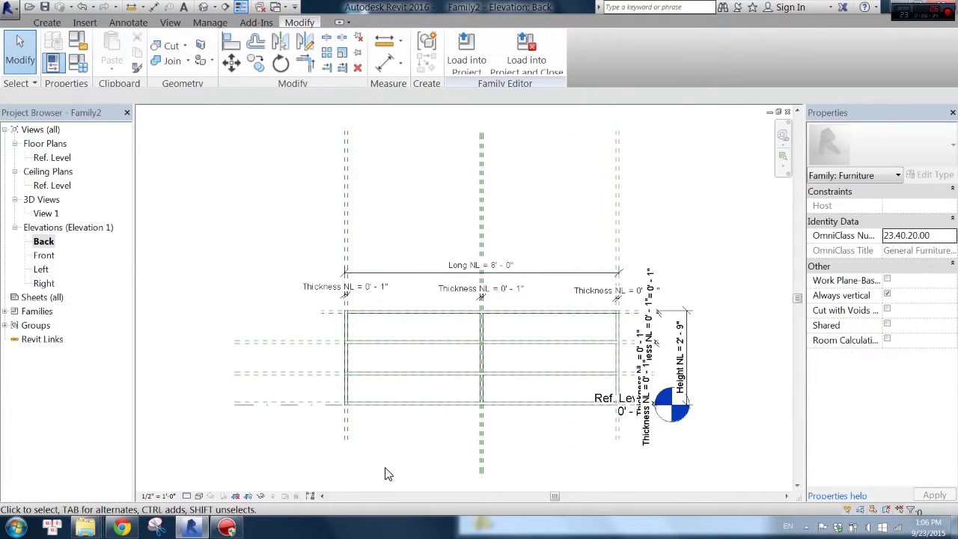
Start a new extrusion in the Back elevation and sketch rectangles in the top two openings
scroll(419, 467, "up", 1)
scroll(430, 463, "up", 1)
scroll(225, 389, "up", 1)
scroll(351, 337, "up", 1)
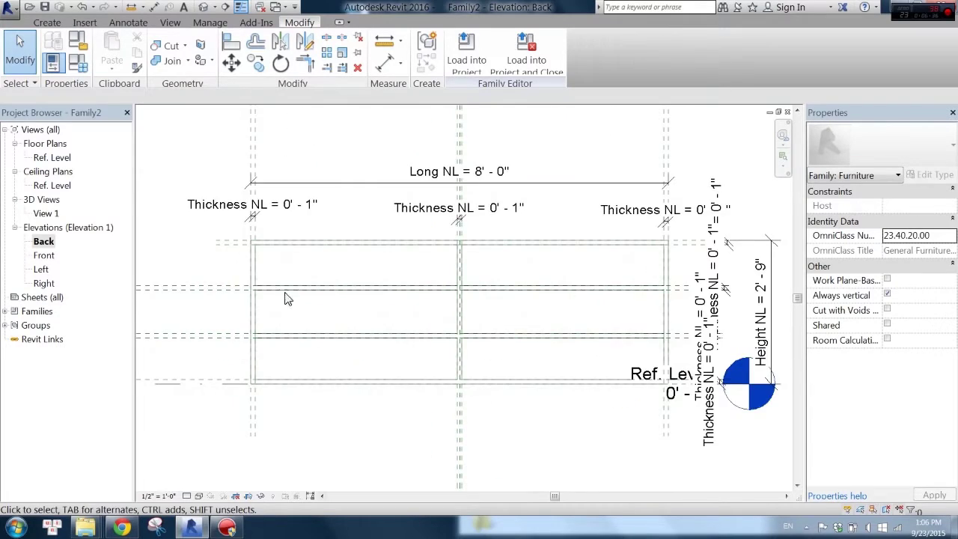
left_click(47, 22)
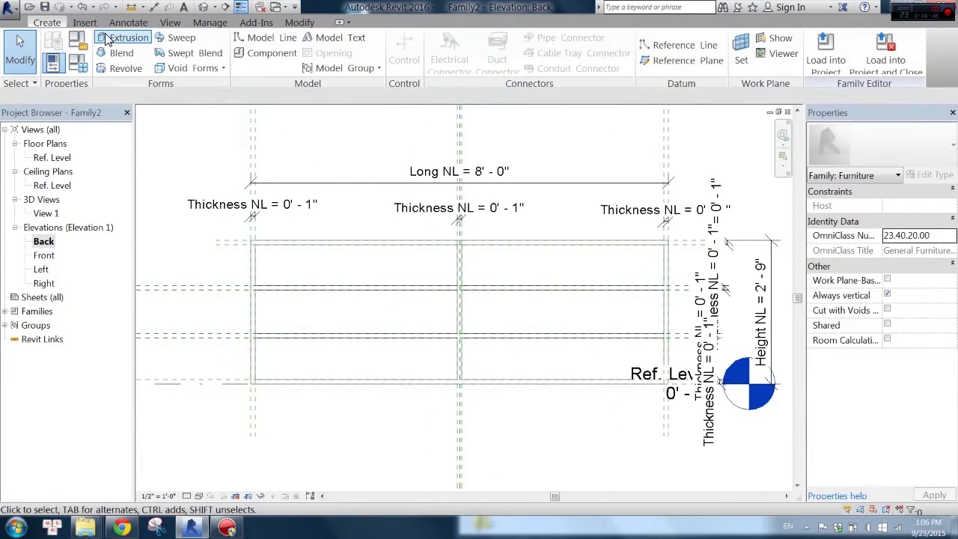
left_click(499, 38)
left_click(255, 245)
left_click(457, 285)
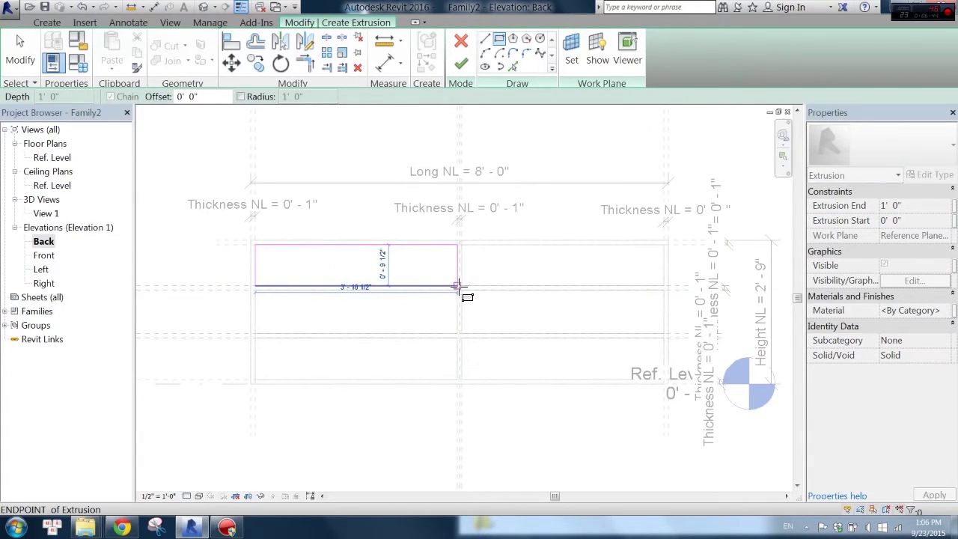
left_click(457, 285)
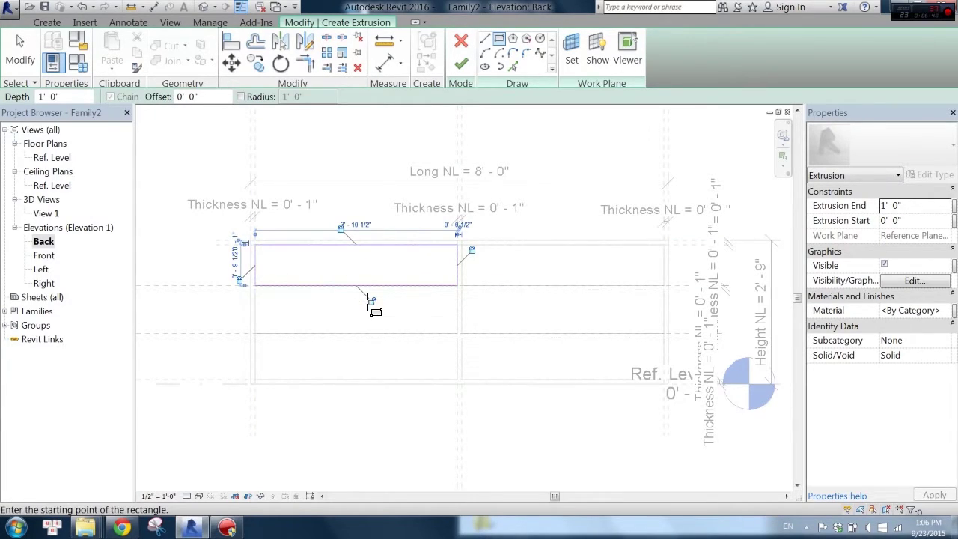
left_click(462, 287)
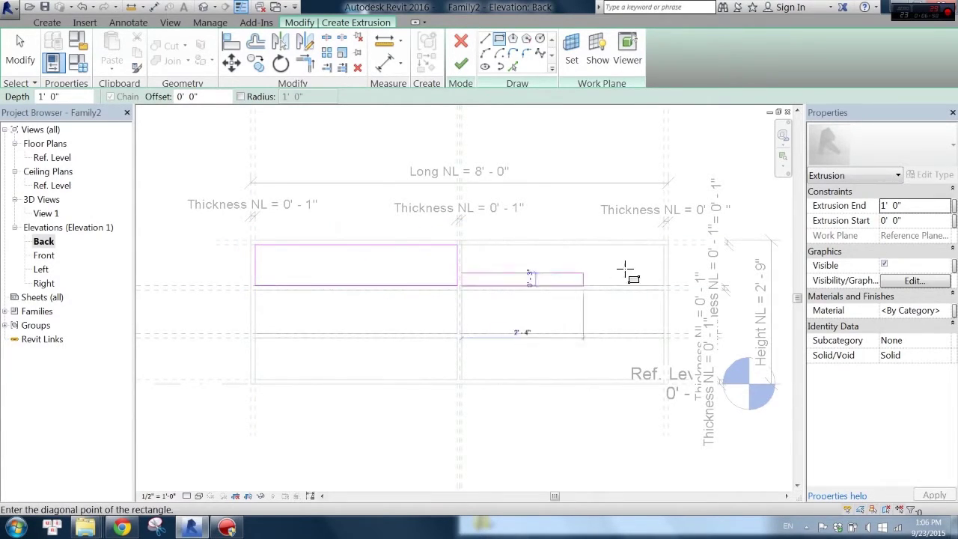
left_click(663, 245)
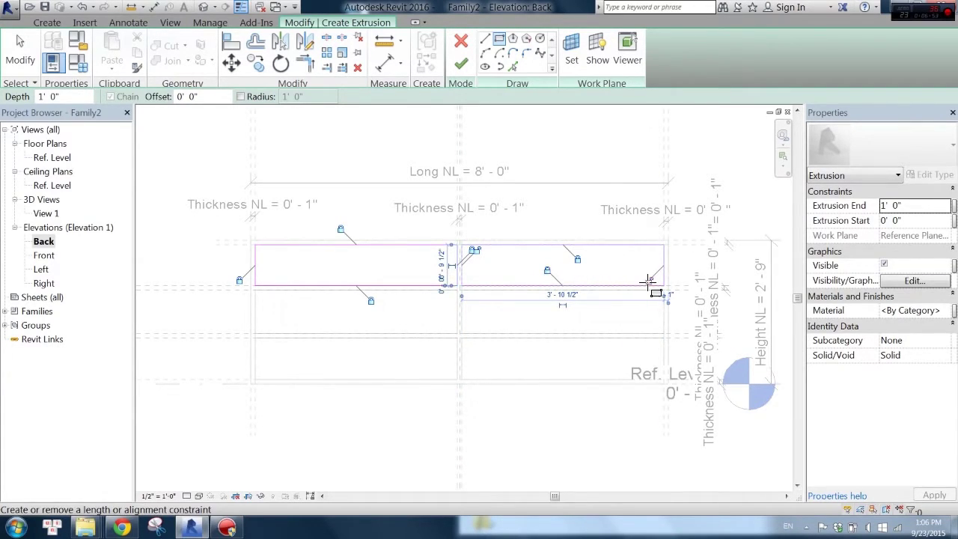
Sketch rectangles in the middle and bottom openings and finish the extrusion
left_click(254, 289)
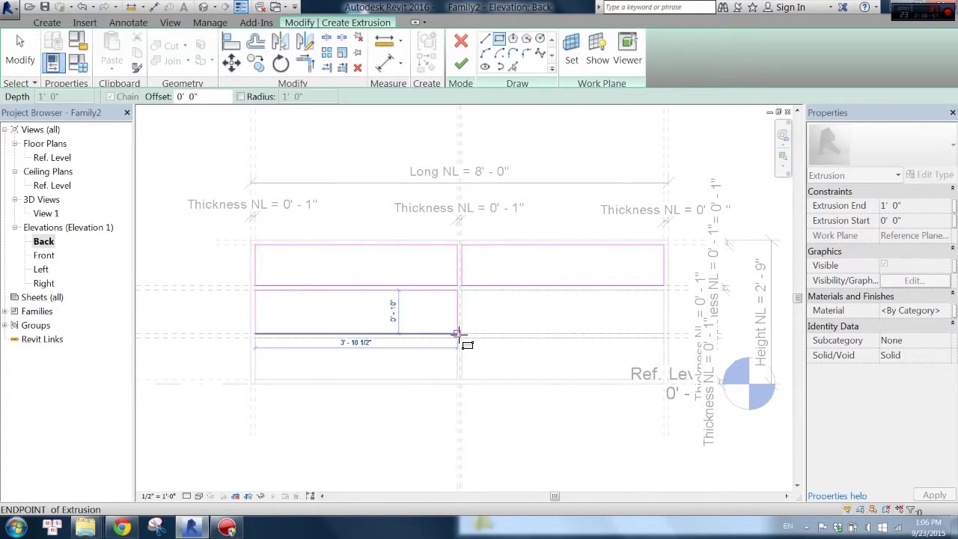
left_click(458, 334)
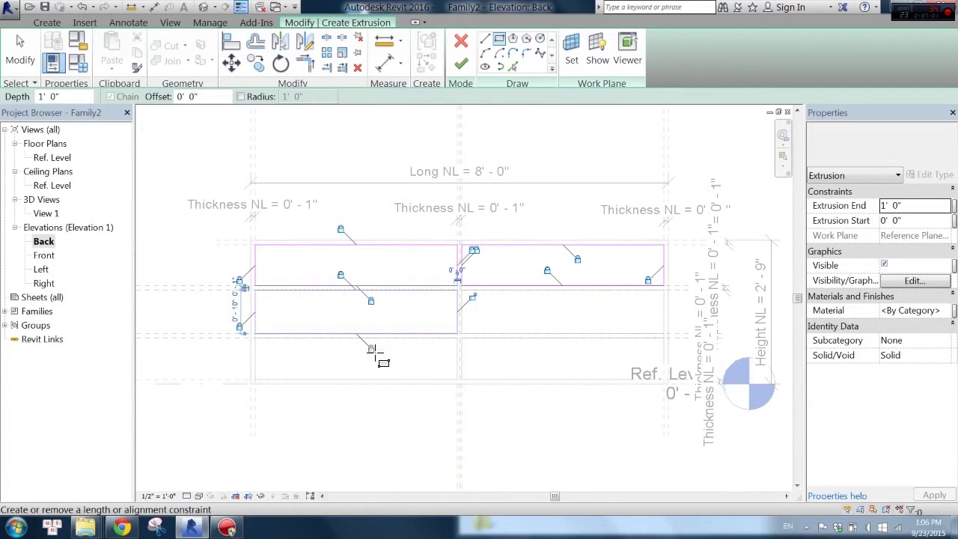
left_click(462, 291)
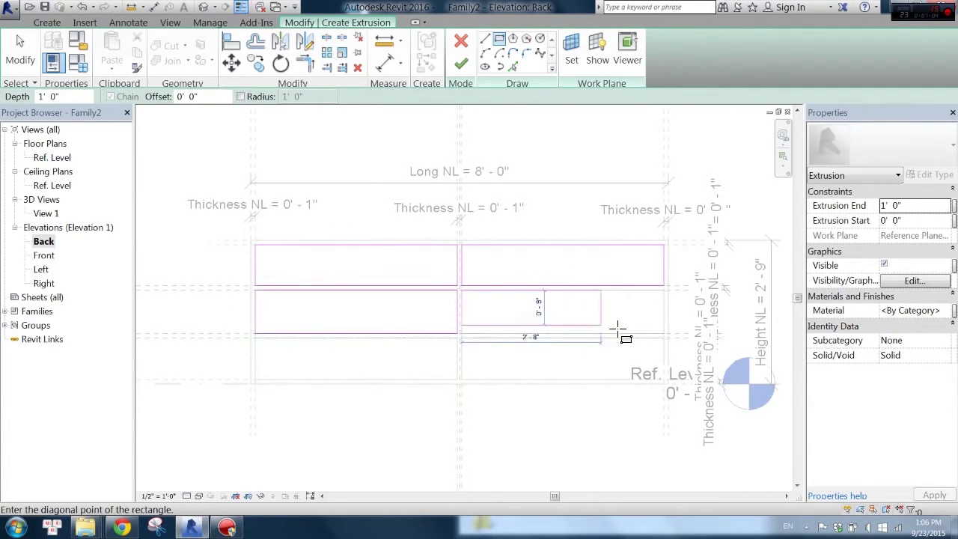
left_click(663, 334)
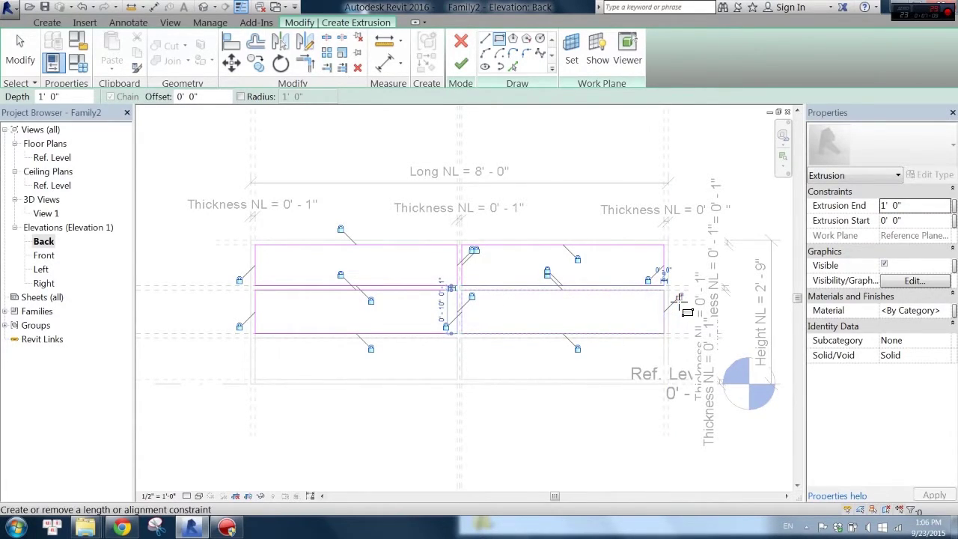
left_click(461, 337)
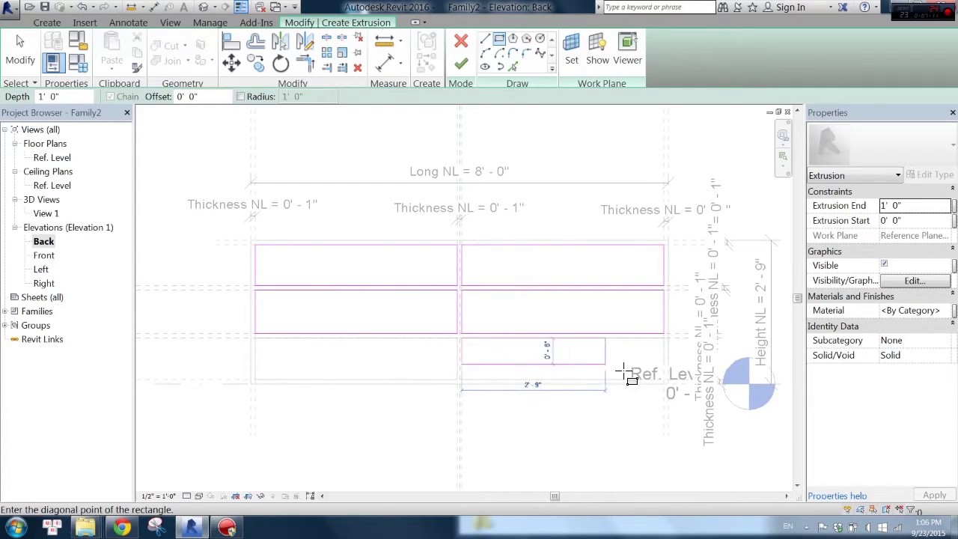
left_click(642, 371)
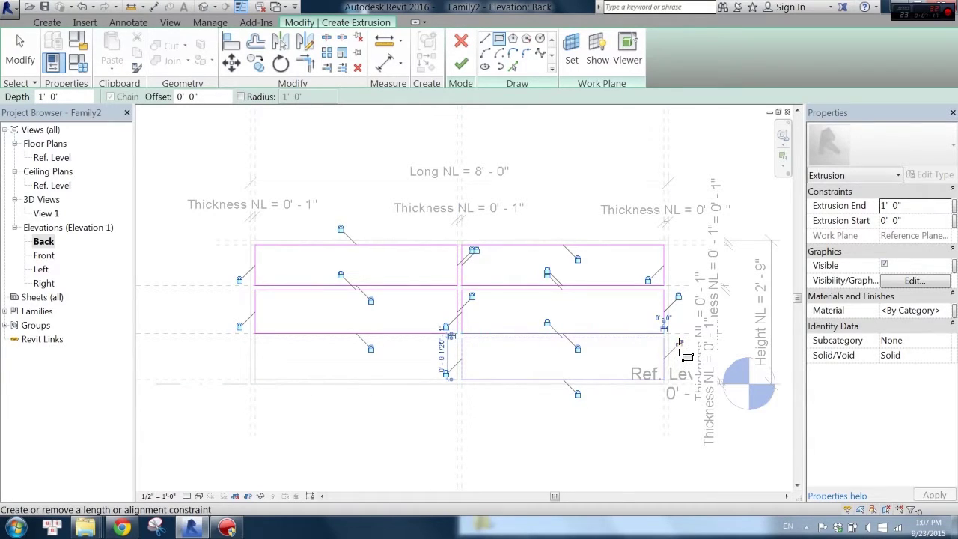
left_click(255, 338)
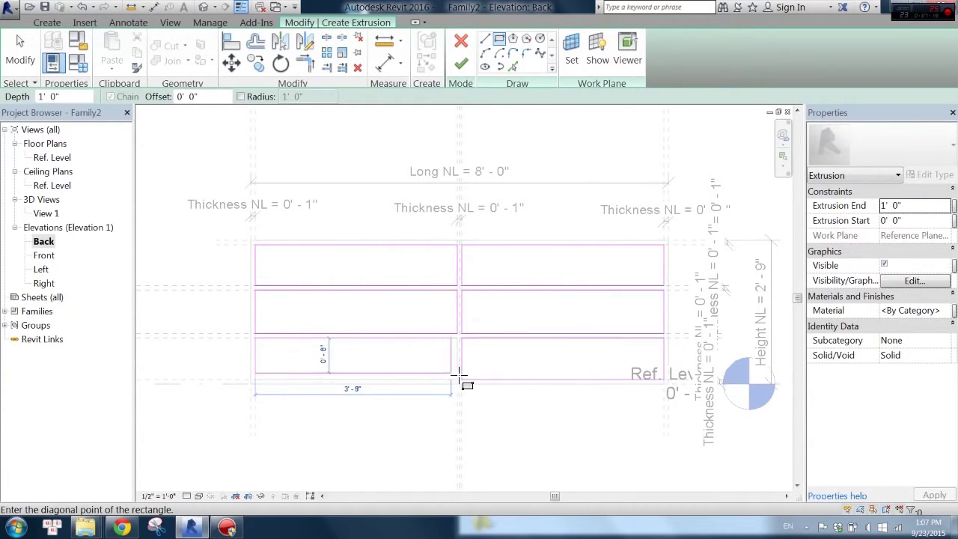
left_click(458, 379)
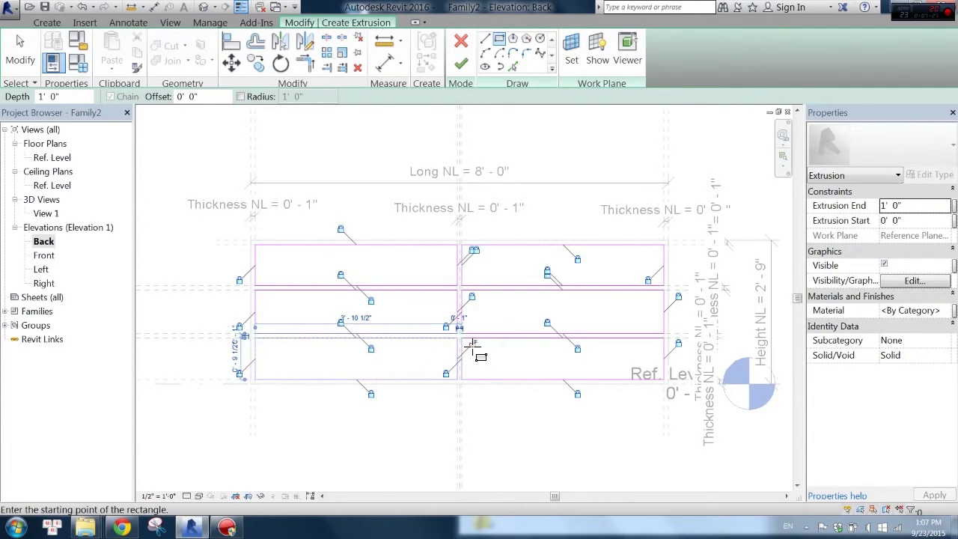
scroll(442, 374, "up", 1)
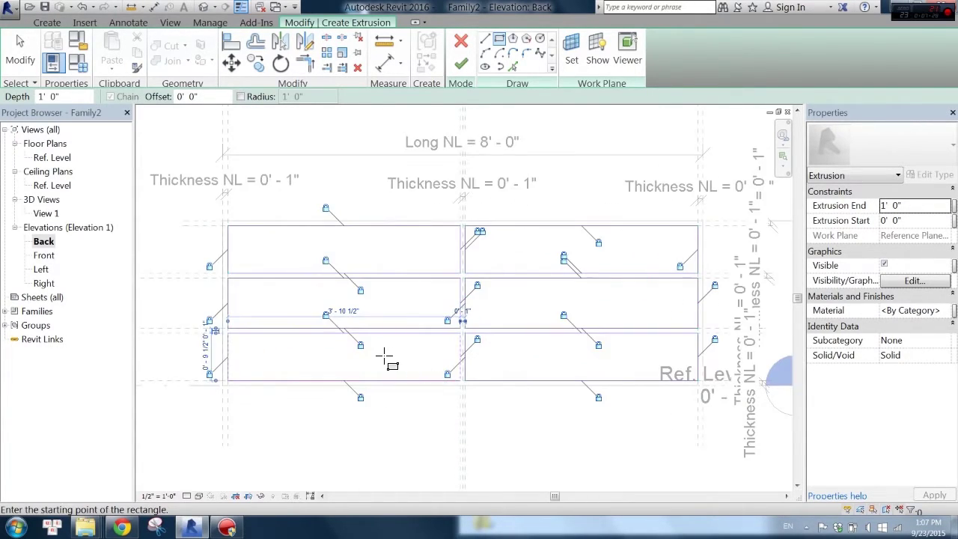
scroll(391, 356, "down", 2)
scroll(651, 321, "up", 1)
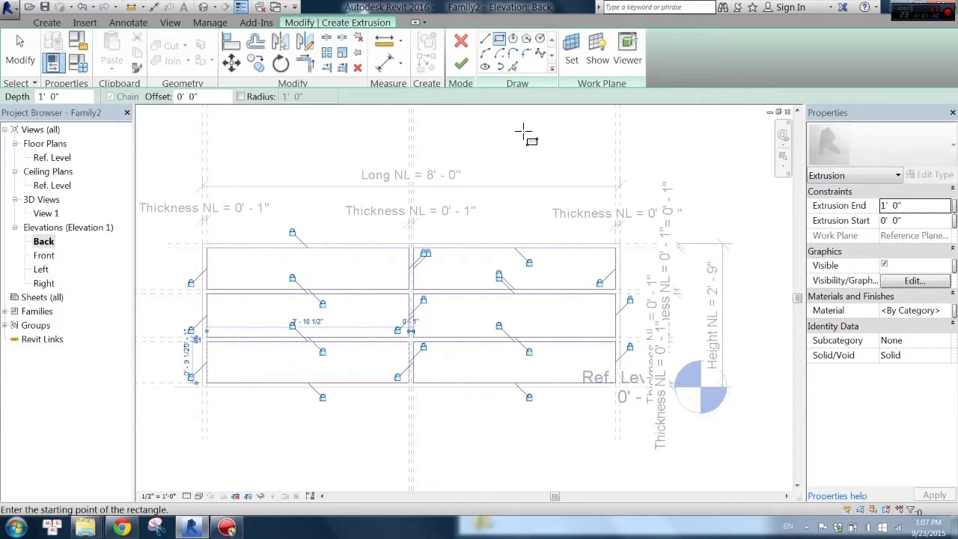
left_click(462, 66)
In the Ref. Level plan, drag the back-panel extrusion's faces onto the centre depth plane
left_click(378, 146)
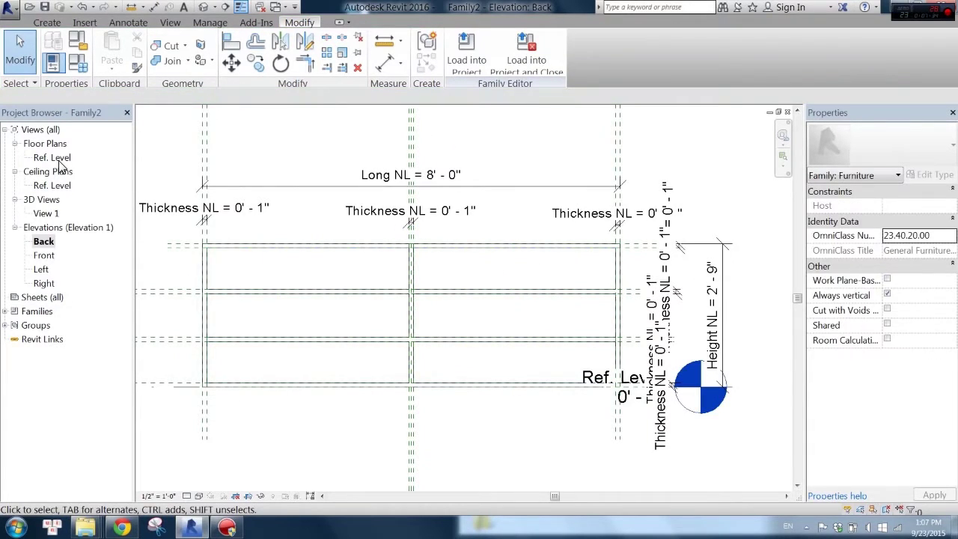
double_click(53, 157)
scroll(277, 214, "down", 1)
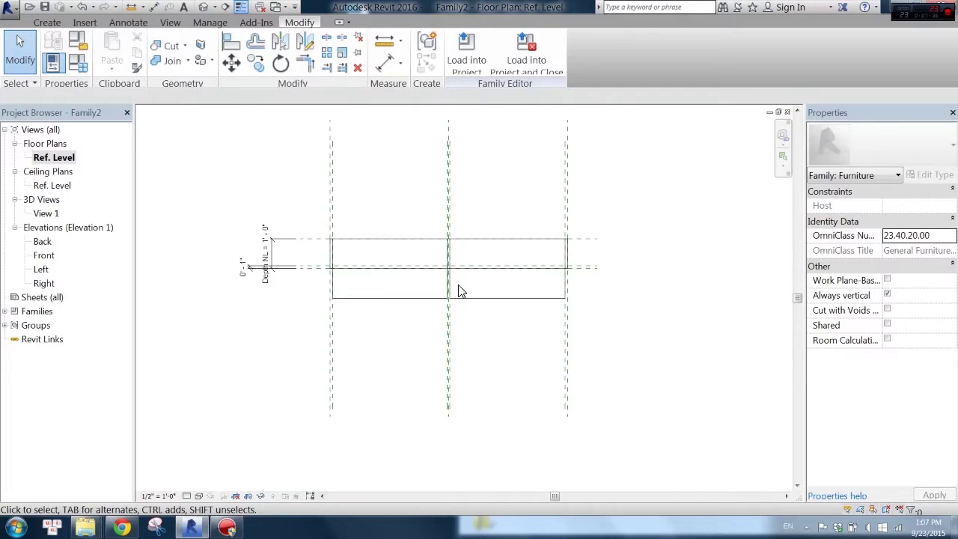
left_click(470, 299)
scroll(469, 299, "up", 2)
left_click_drag(460, 271, 468, 258)
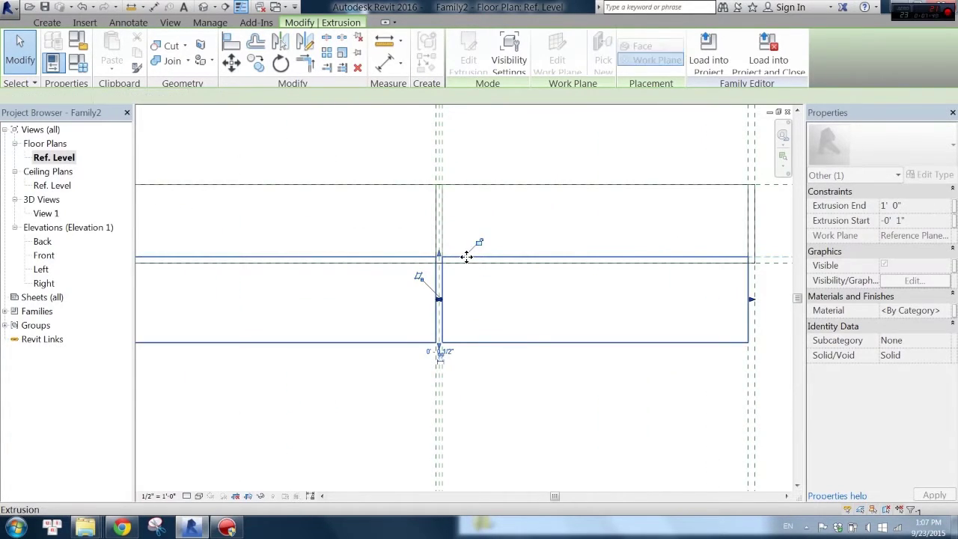
left_click(470, 354)
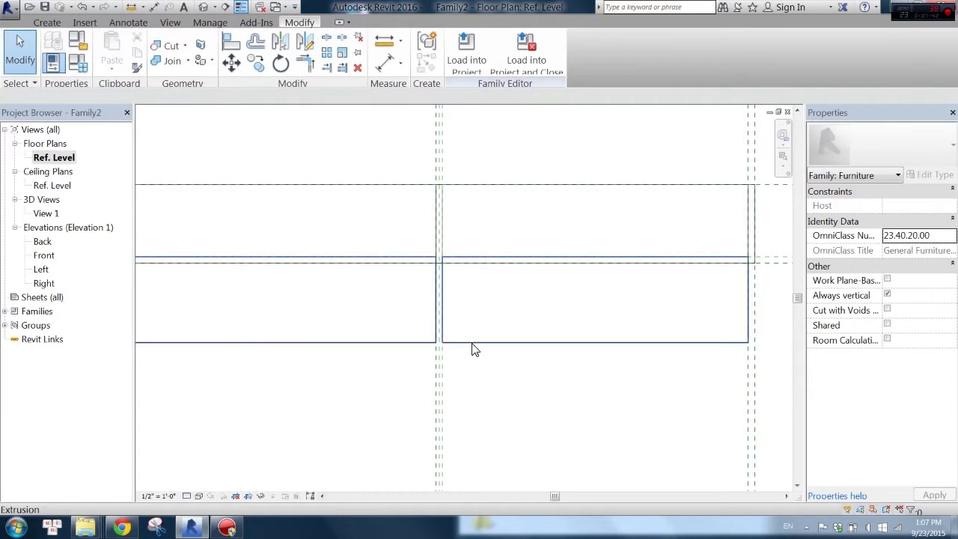
left_click(442, 345)
left_click_drag(450, 325, 487, 268)
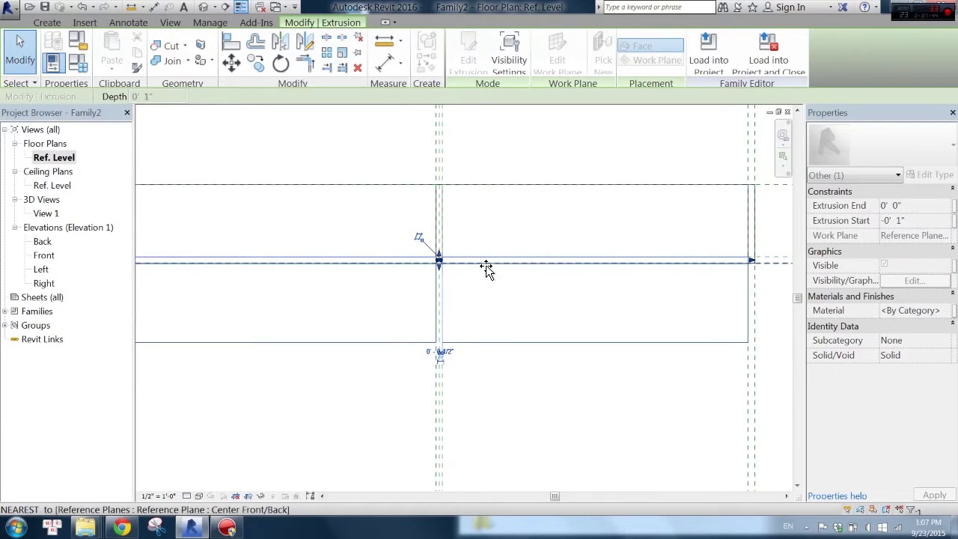
left_click(501, 295)
scroll(498, 299, "down", 3)
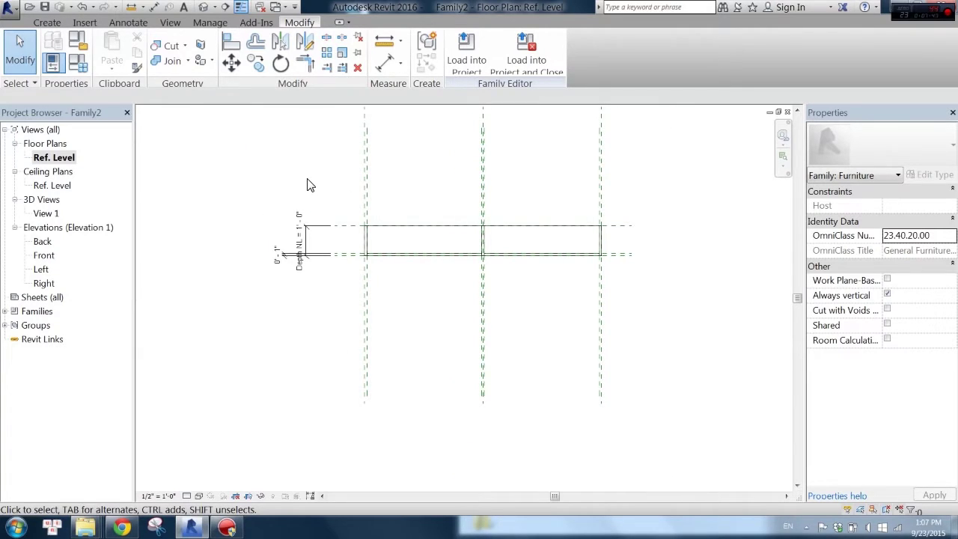
Cancel loading into a project, view the bookcase from the front in 3D, and select all extrusions
left_click(467, 54)
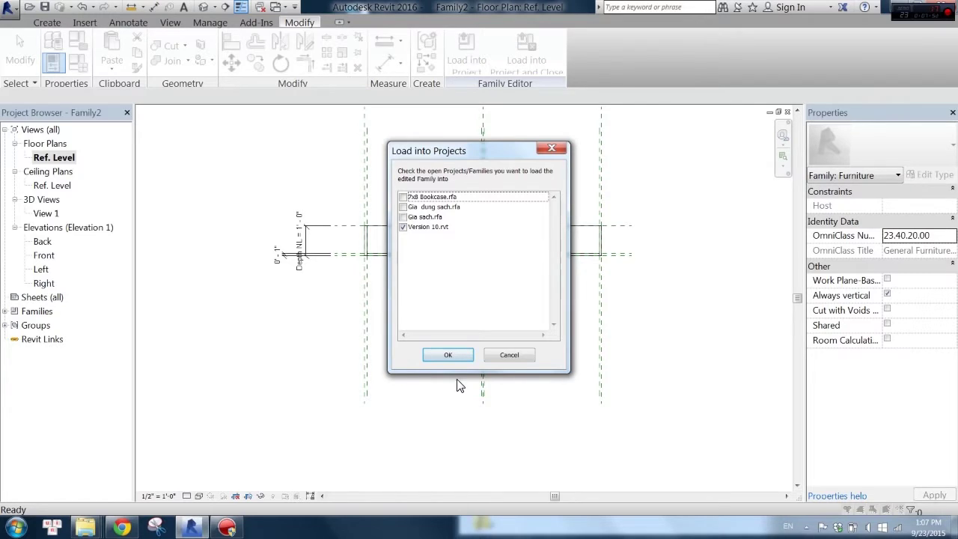
left_click(527, 354)
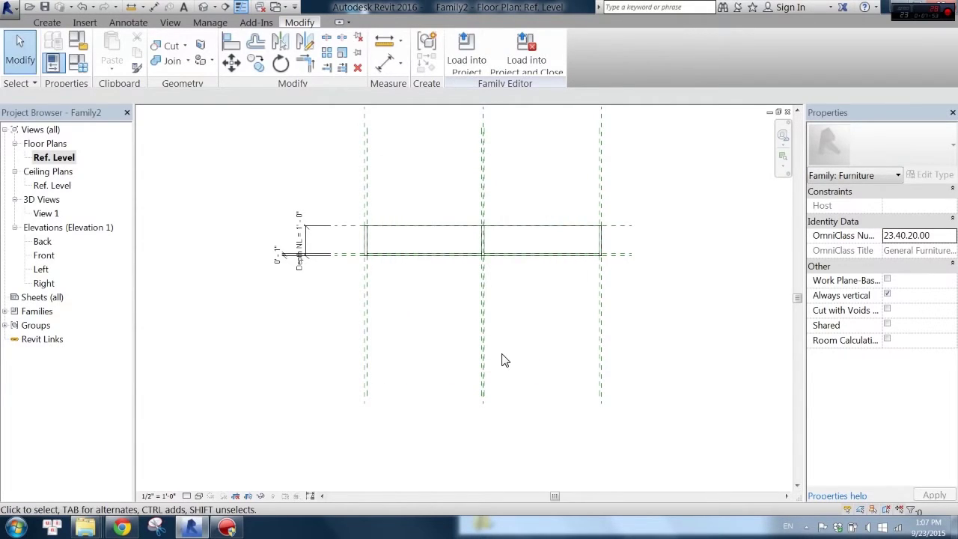
left_click(203, 7)
scroll(402, 265, "down", 3)
mouse_move(356, 234)
middle_mouse_down("shift")
mouse_move(435, 293)
mouse_move(419, 285)
middle_mouse_up("shift")
left_click_drag(246, 160, 621, 330)
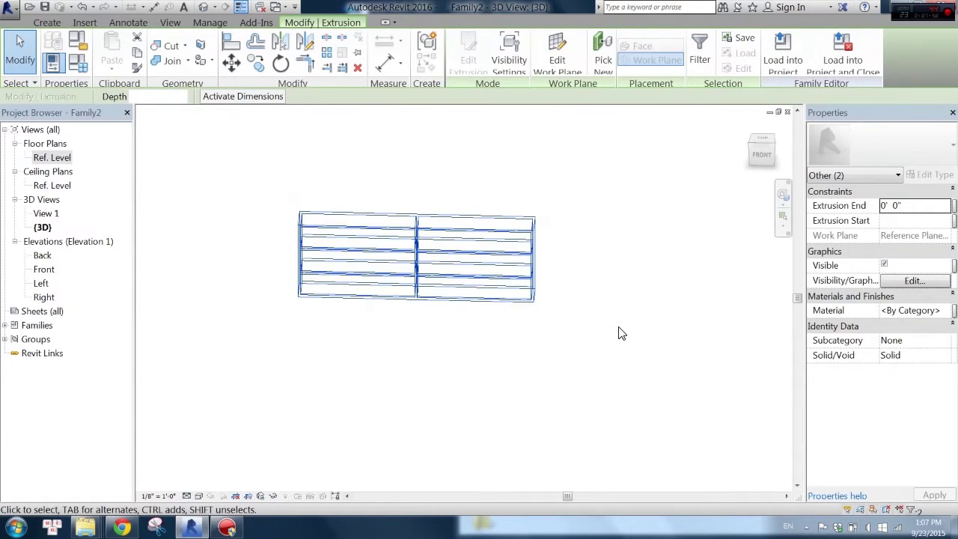
Link the extrusions' material to a new type parameter named Material, then orbit to inspect
left_click(954, 310)
left_click(708, 307)
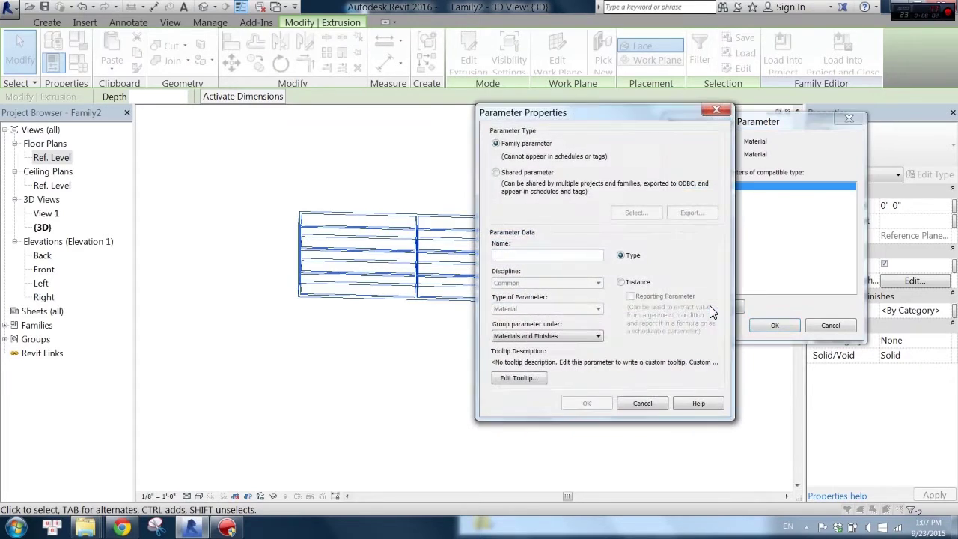
type("Material")
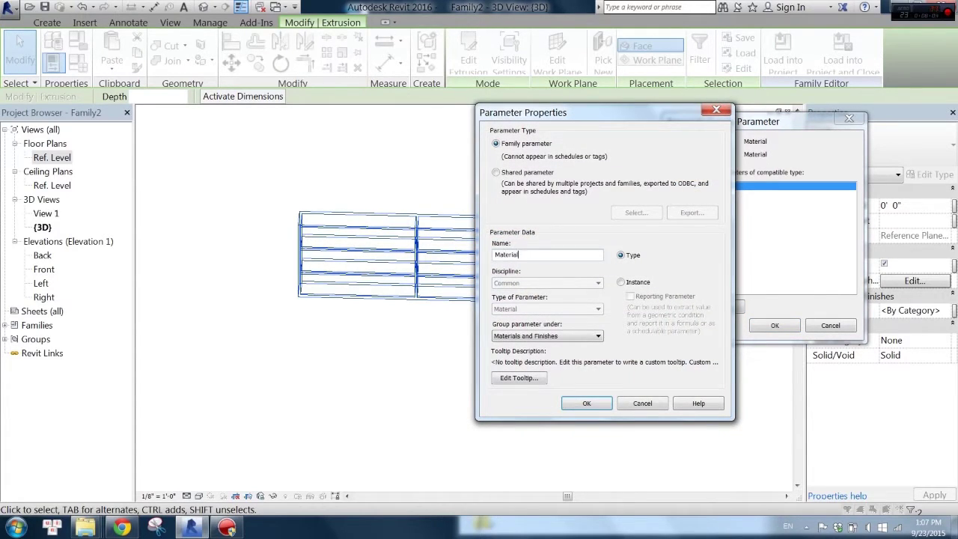
left_click(586, 404)
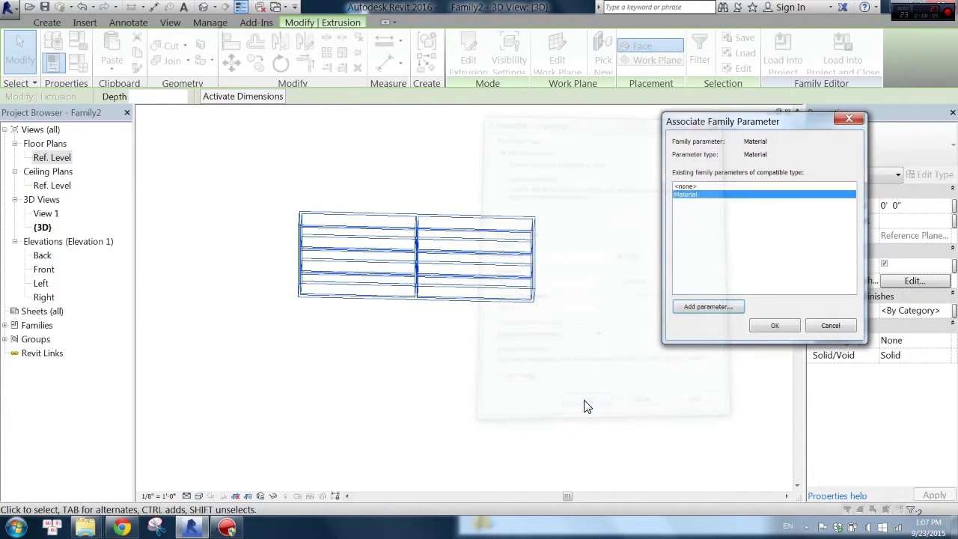
left_click(755, 325)
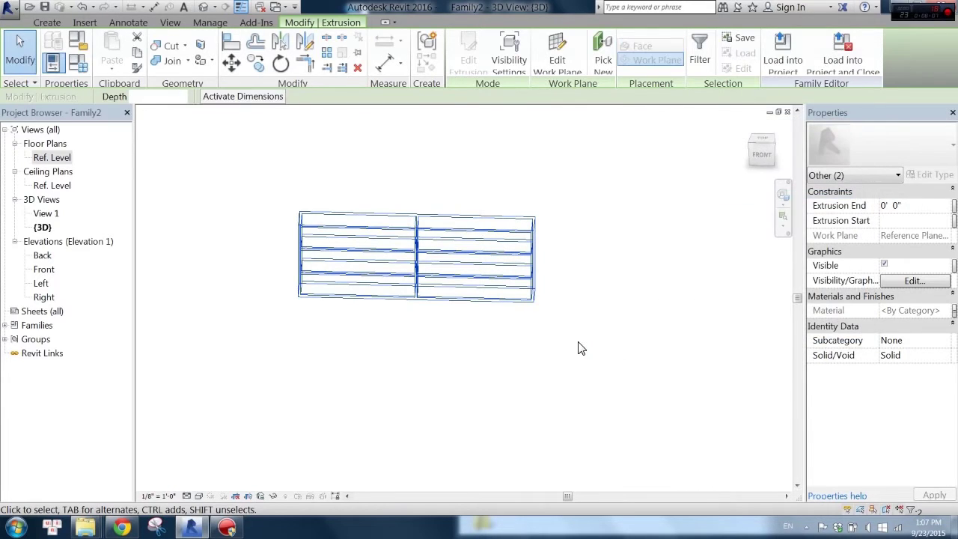
left_click(577, 342)
mouse_move(577, 342)
middle_mouse_down("shift")
mouse_move(442, 327)
mouse_move(494, 299)
middle_mouse_up("shift")
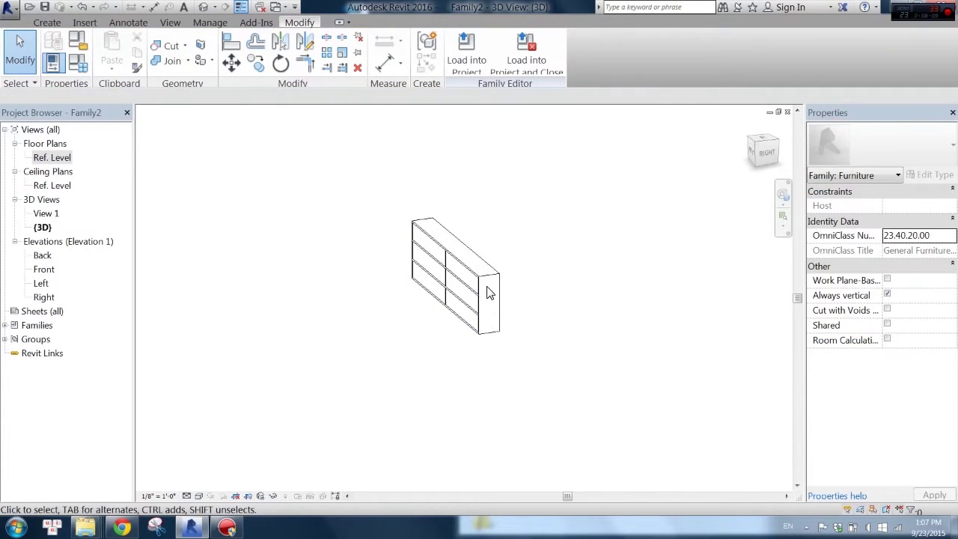
mouse_move(494, 255)
middle_mouse_down("shift")
mouse_move(367, 299)
mouse_move(321, 274)
mouse_move(511, 249)
mouse_move(297, 278)
mouse_move(297, 293)
middle_mouse_up("shift")
Load the bookcase into the Version 10 project and place it on Level 1, rotated 90° against the wall
left_click(467, 52)
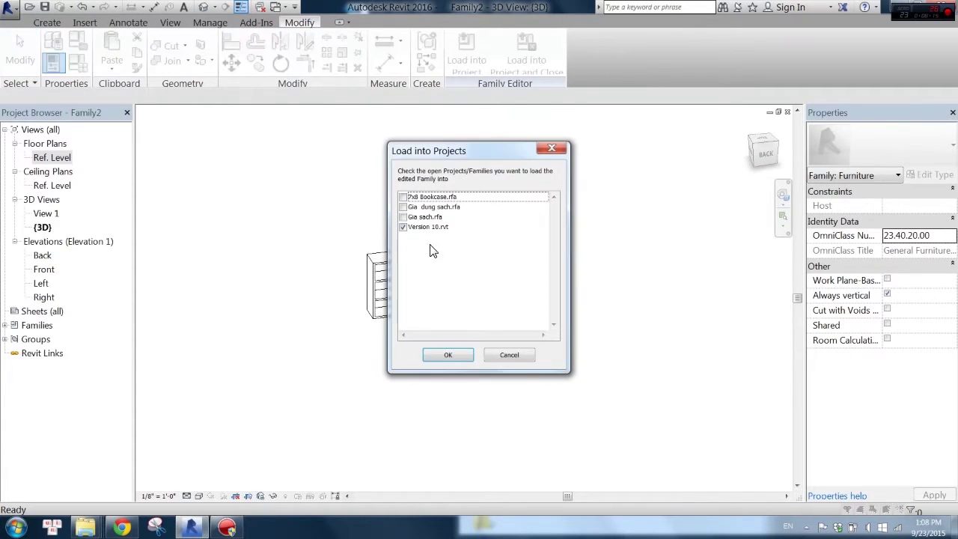
left_click(428, 355)
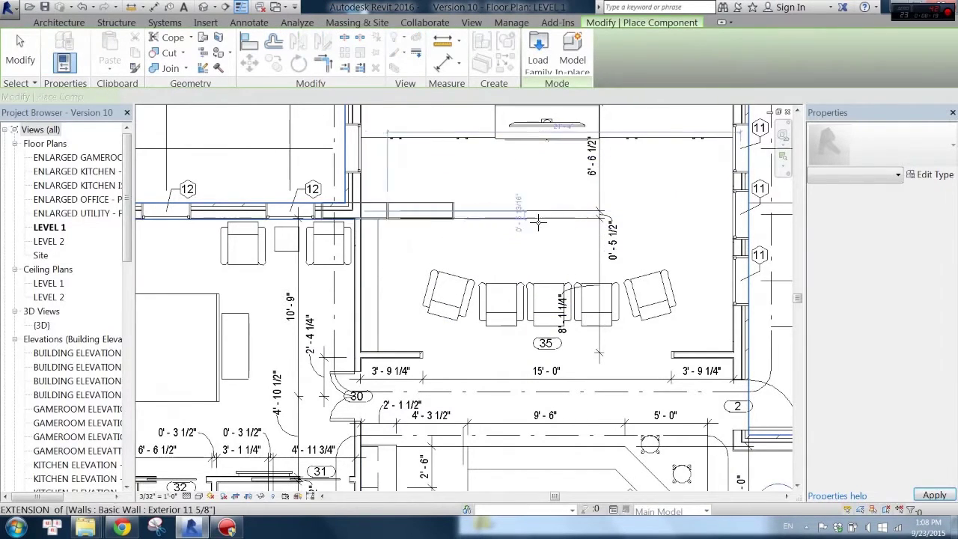
scroll(750, 293, "up", 5)
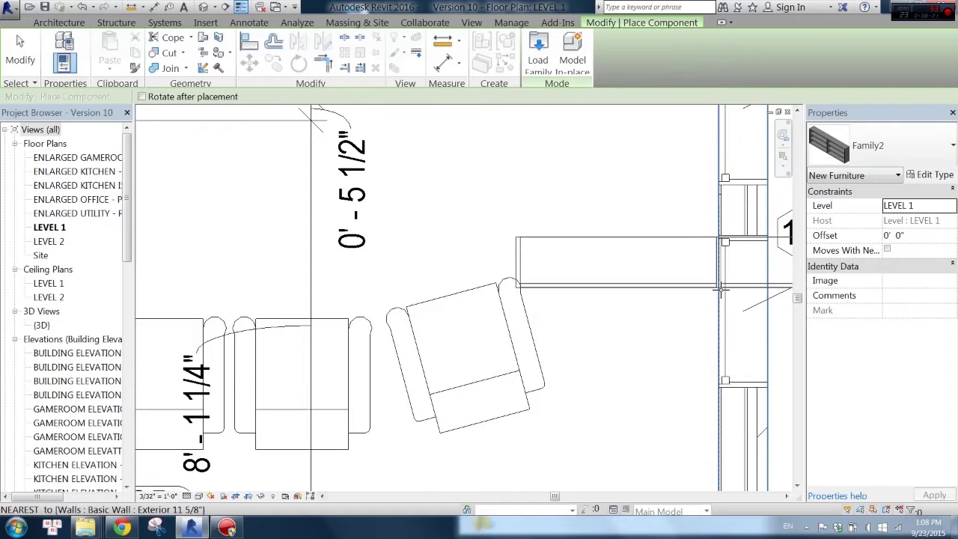
key("space")
scroll(612, 254, "down", 3)
scroll(612, 255, "up", 3)
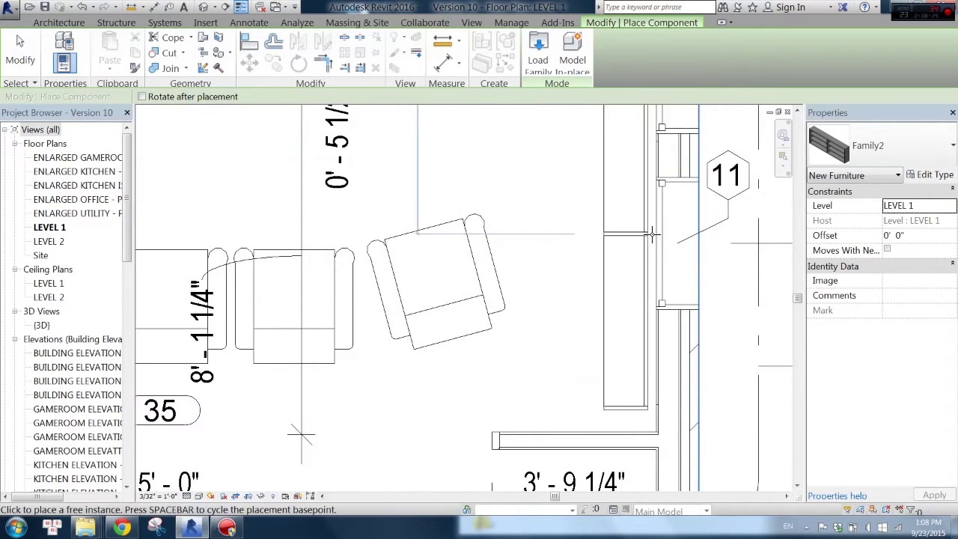
left_click(655, 234)
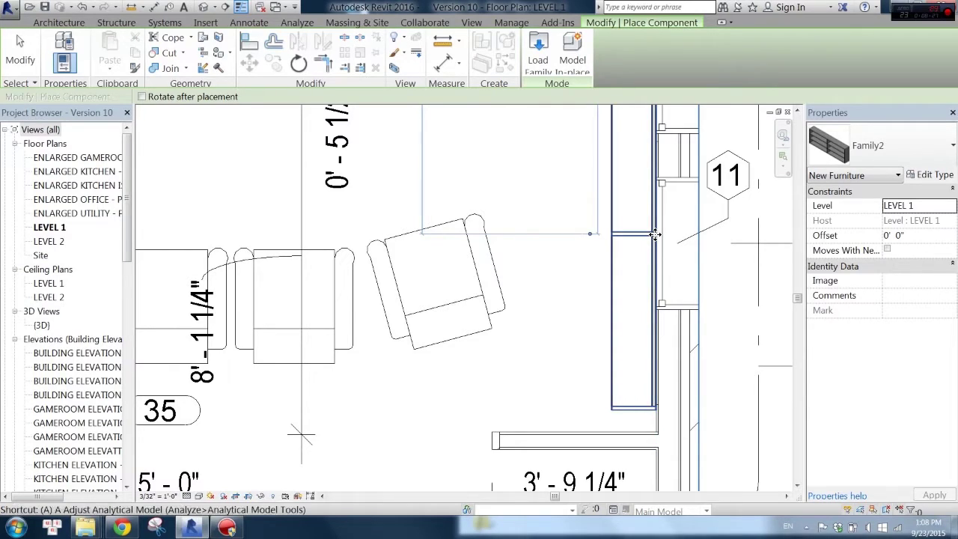
key("Escape")
key("Escape")
Align the bookcase flush with the wall face using AL
scroll(636, 339, "down", 2)
scroll(636, 339, "up", 3)
key("a")
key("l")
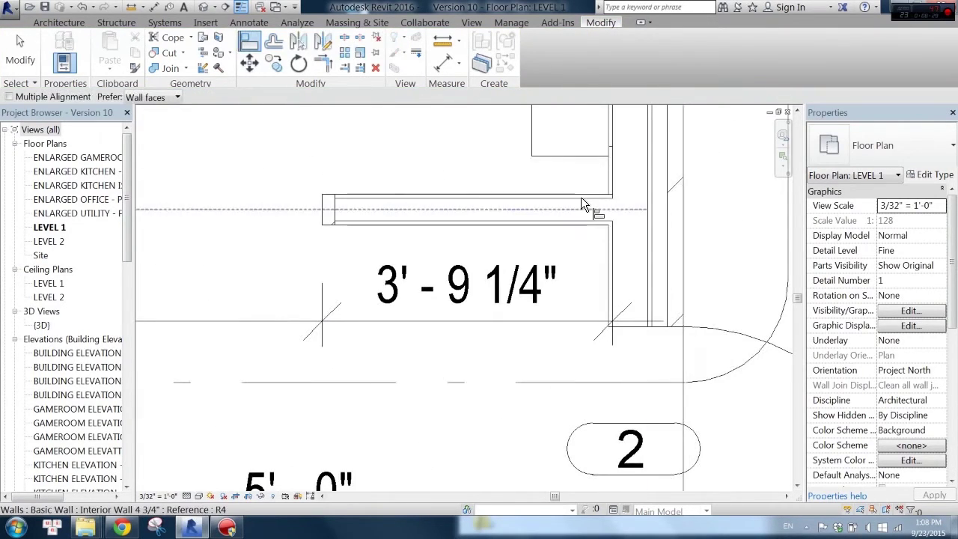
left_click(580, 193)
left_click(577, 157)
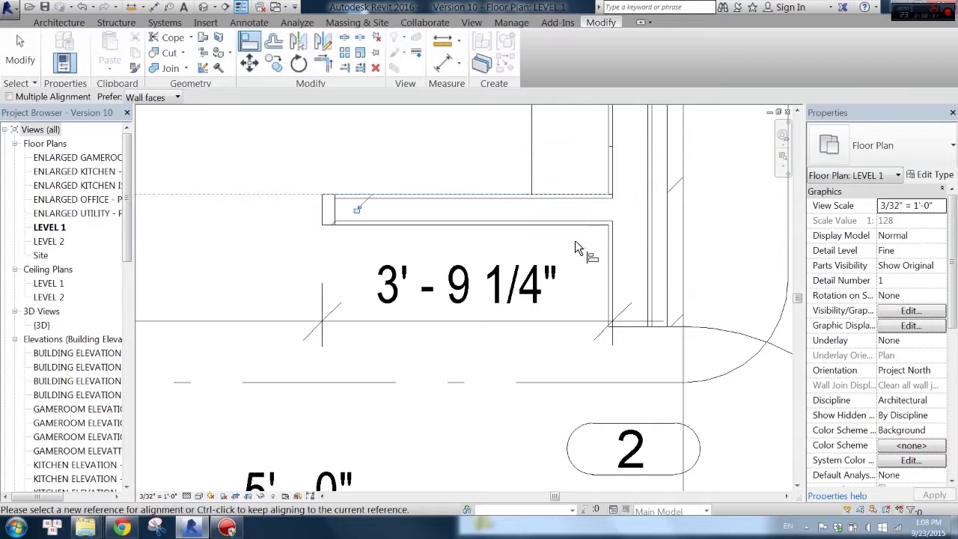
scroll(574, 240, "down", 3)
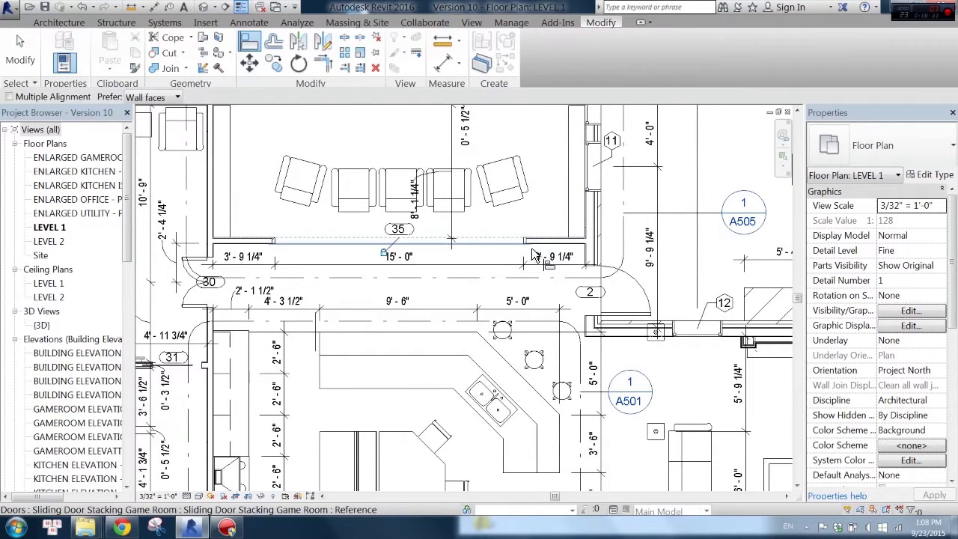
scroll(447, 307, "down", 3)
scroll(593, 294, "up", 2)
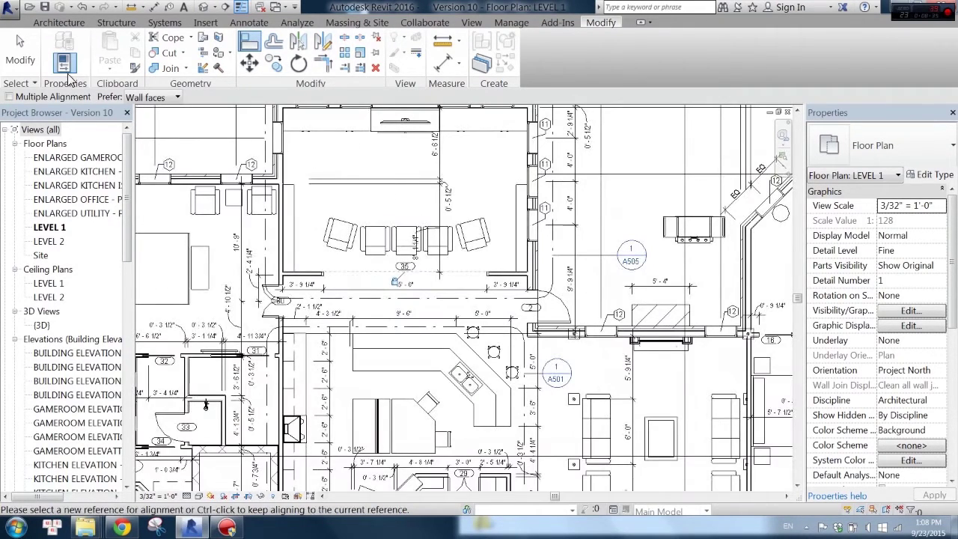
Place a camera in the room's upper-left corner aimed at the bookcase and chairs, then select the bookcase
left_click(215, 9)
left_click(255, 38)
left_click(316, 139)
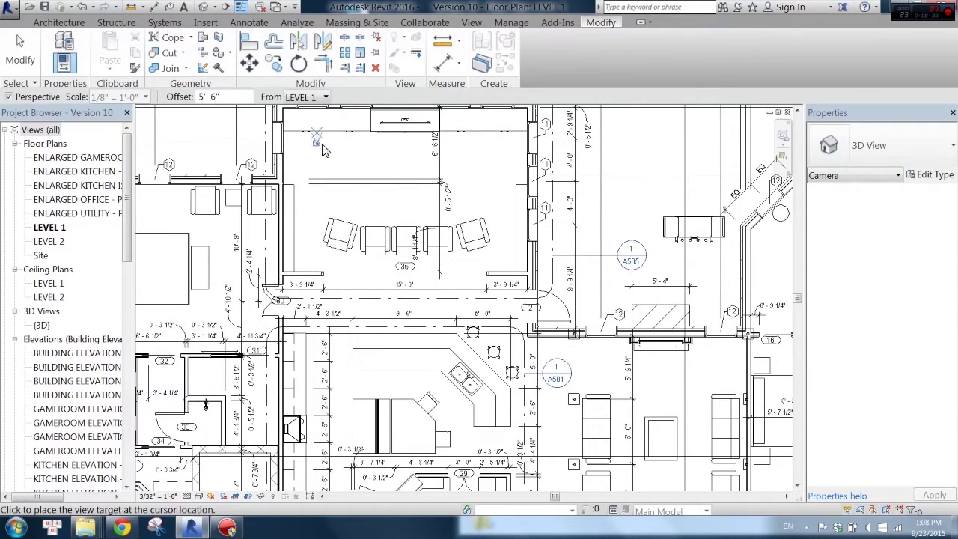
left_click(502, 274)
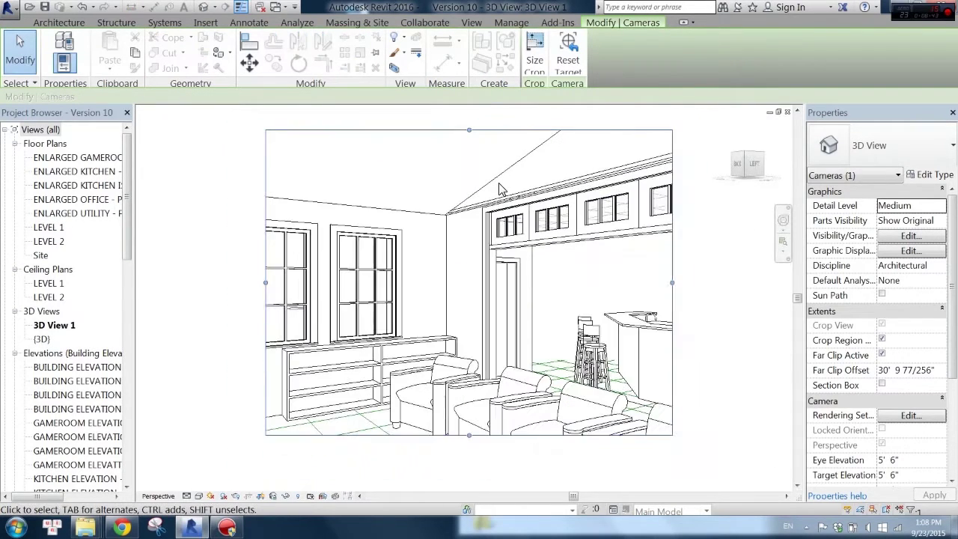
left_click(20, 52)
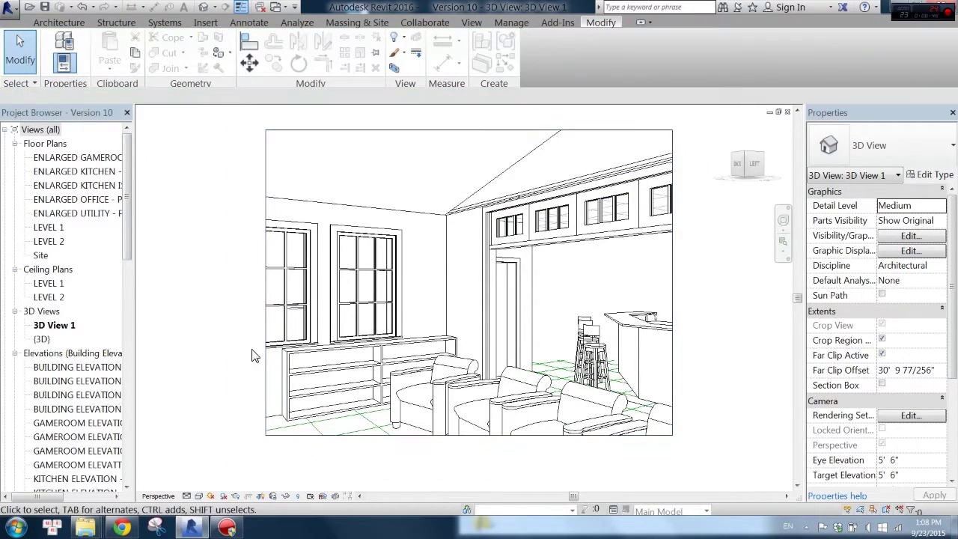
left_click(365, 371)
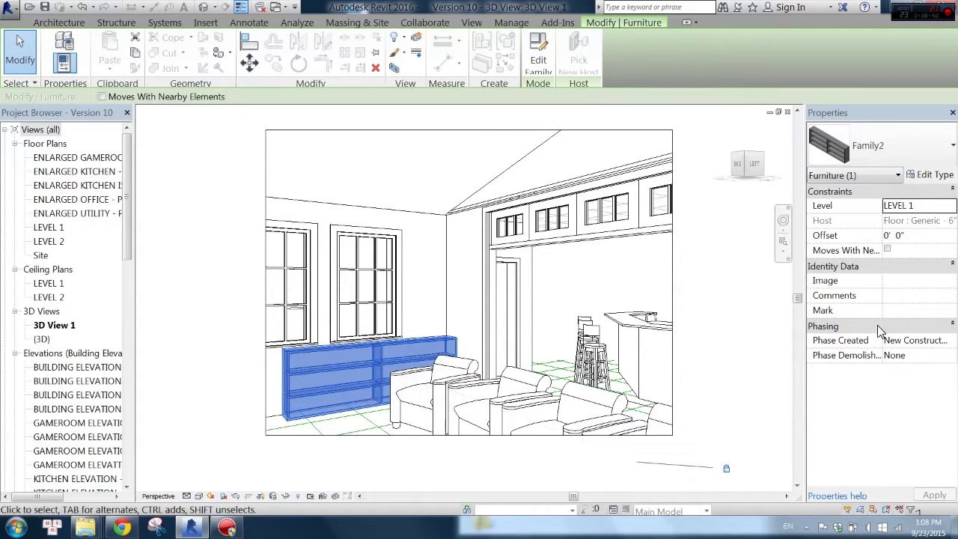
Set the bookcase type's Material parameter to ARCAT - Wood - Oak_Red and apply it
left_click(935, 174)
mouse_move(383, 40)
left_mouse_down()
mouse_move(862, 31)
mouse_move(883, 43)
left_mouse_up()
left_click(953, 164)
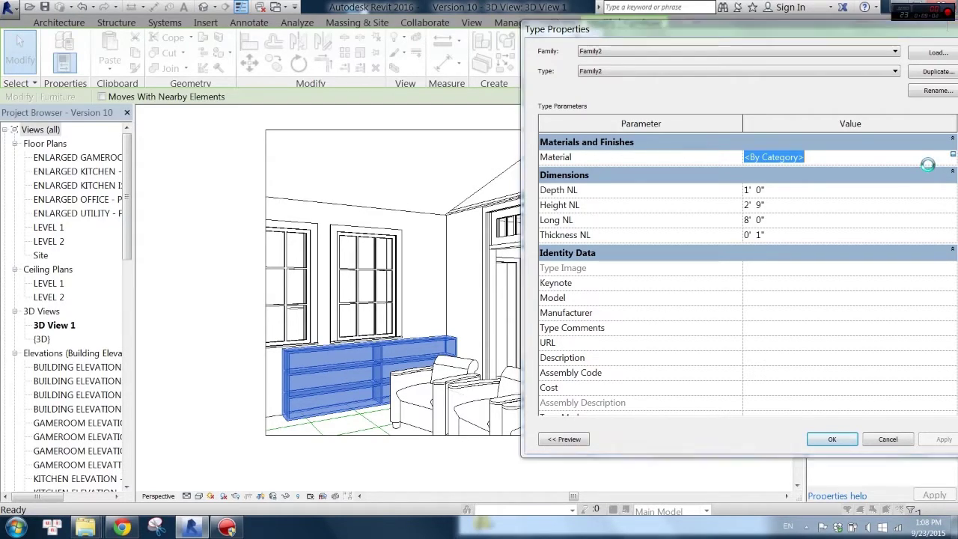
left_click(925, 160)
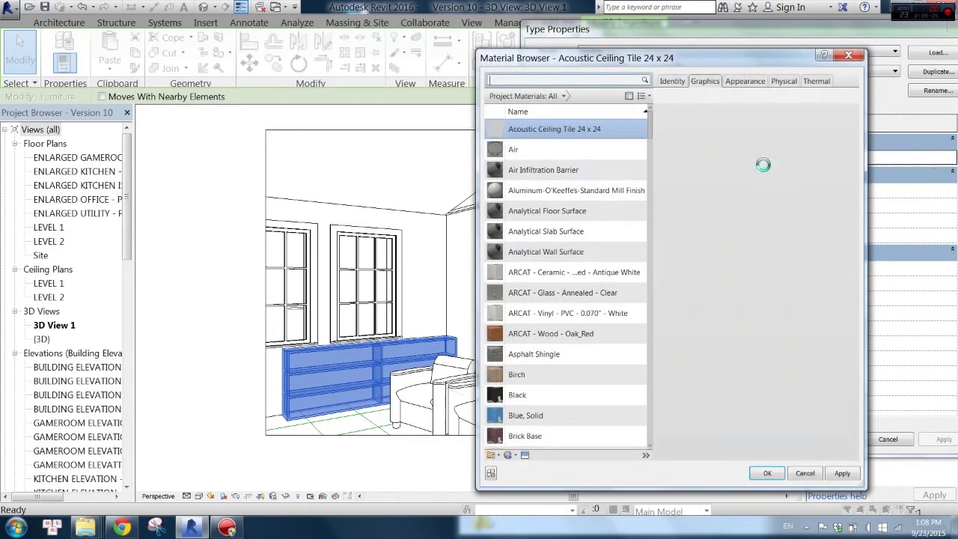
left_click(548, 335)
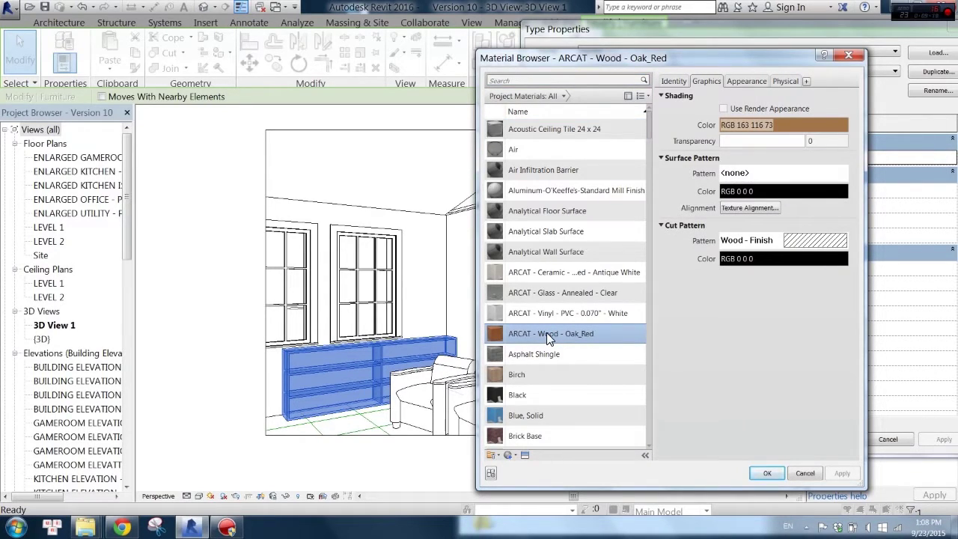
left_click(767, 473)
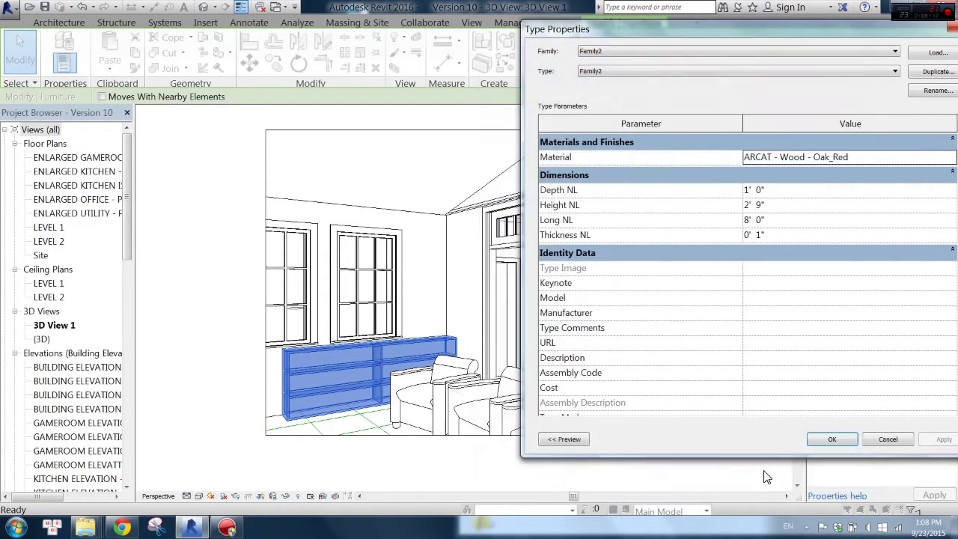
left_click(943, 440)
left_click(831, 439)
left_click(743, 357)
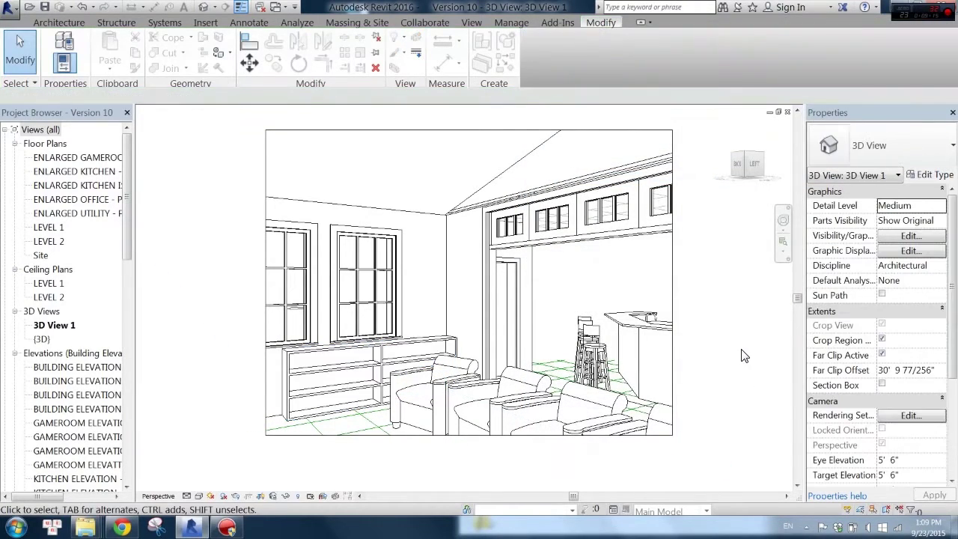
left_click(199, 497)
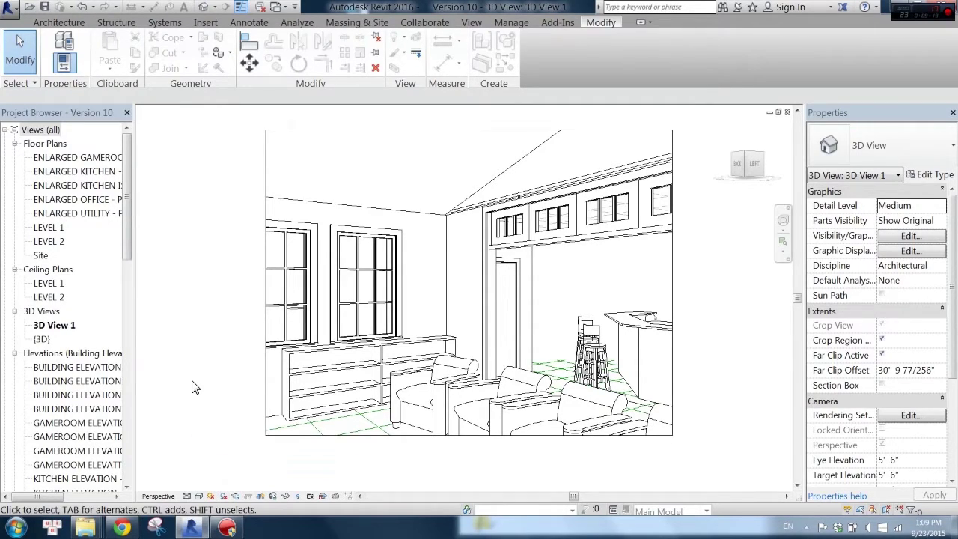